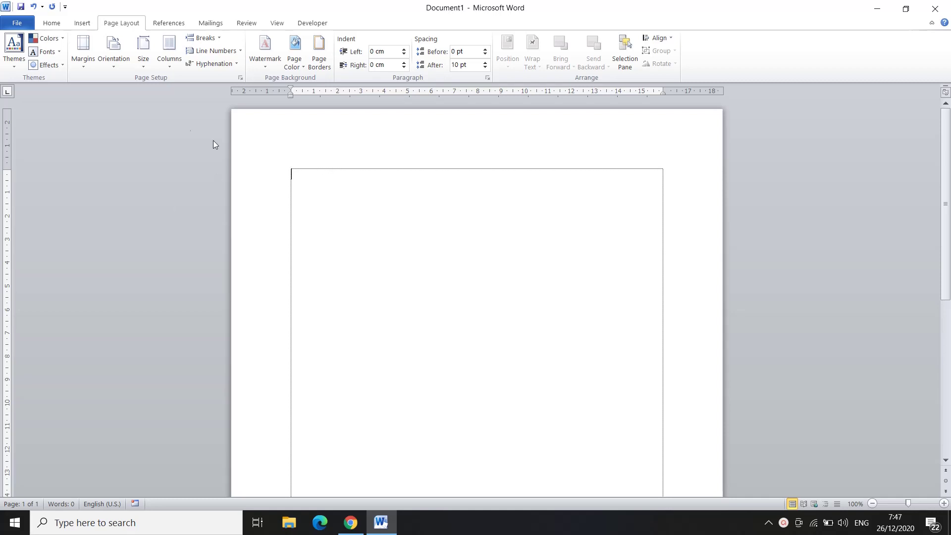
Browse the Size list of paper sizes twice, closing it without changing the size
{"action": "left_click", "coordinate": [143, 64]}
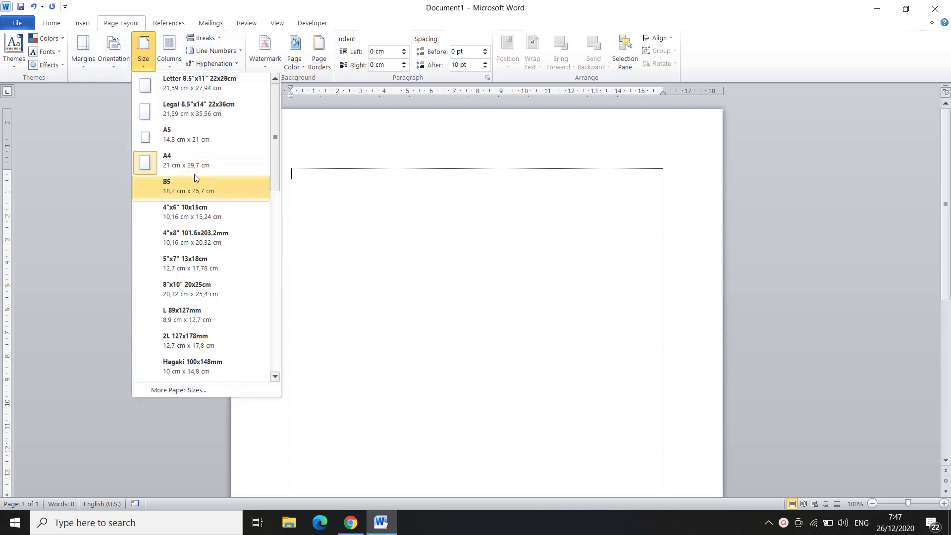
{"action": "scroll", "coordinate": [194, 174], "scroll_direction": "down", "scroll_amount": 10}
{"action": "scroll", "coordinate": [198, 209], "scroll_direction": "down", "scroll_amount": 3}
{"action": "scroll", "coordinate": [199, 209], "scroll_direction": "up", "scroll_amount": 10}
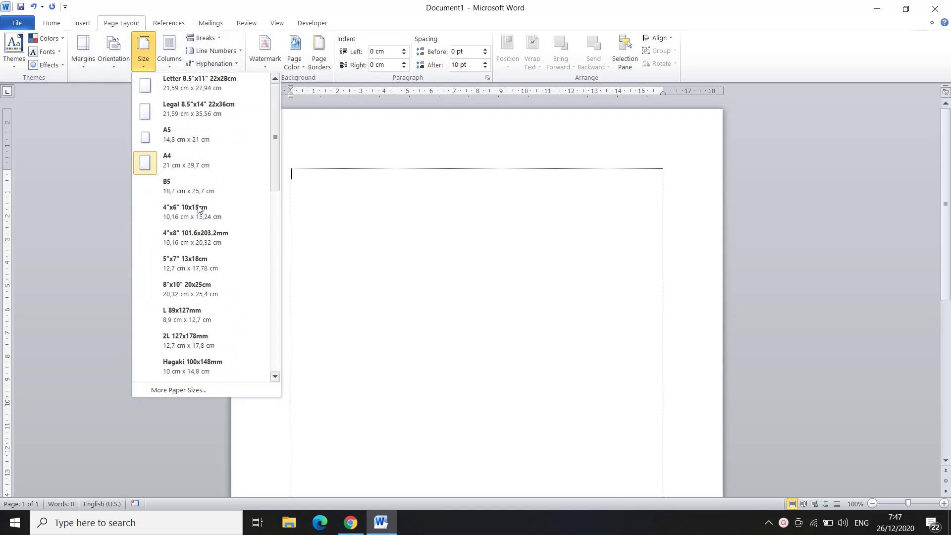
{"action": "left_click", "coordinate": [396, 191]}
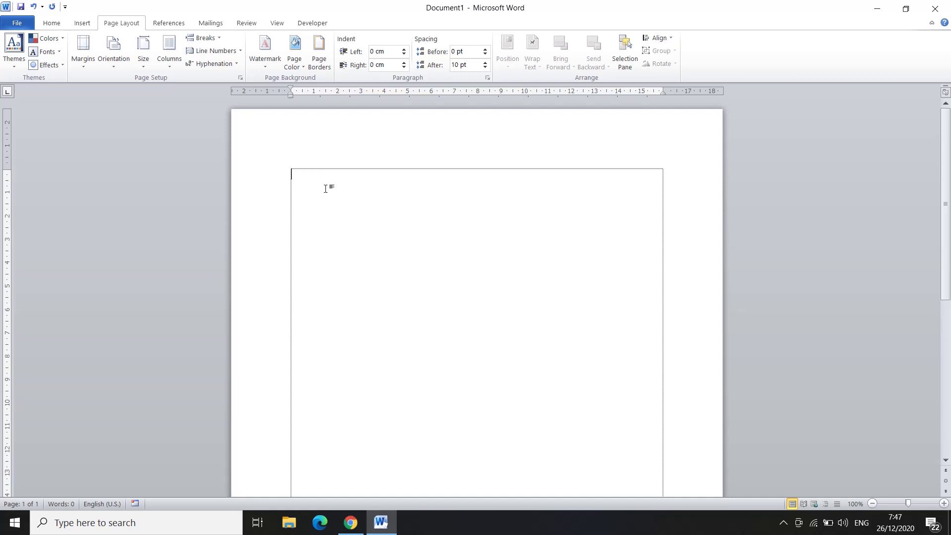
{"action": "left_click", "coordinate": [147, 69]}
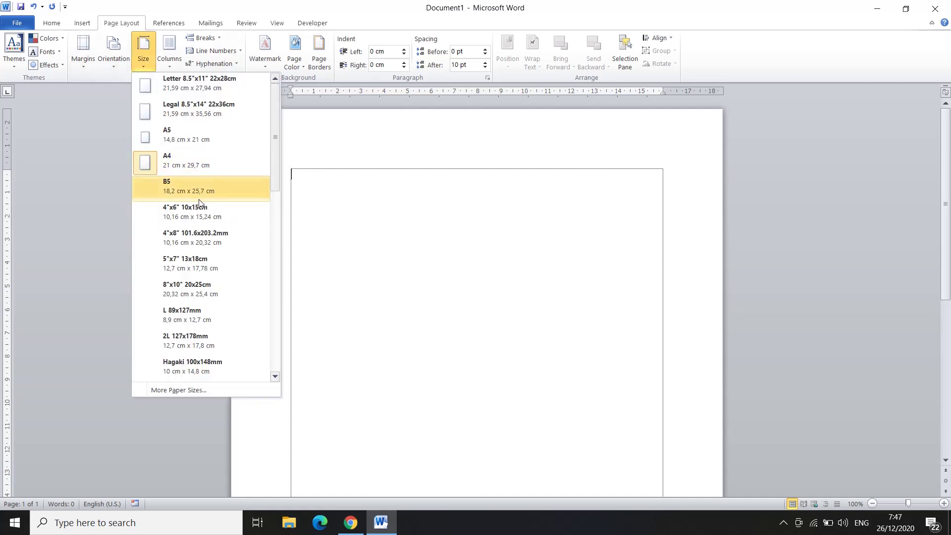
{"action": "scroll", "coordinate": [198, 199], "scroll_direction": "down", "scroll_amount": 5}
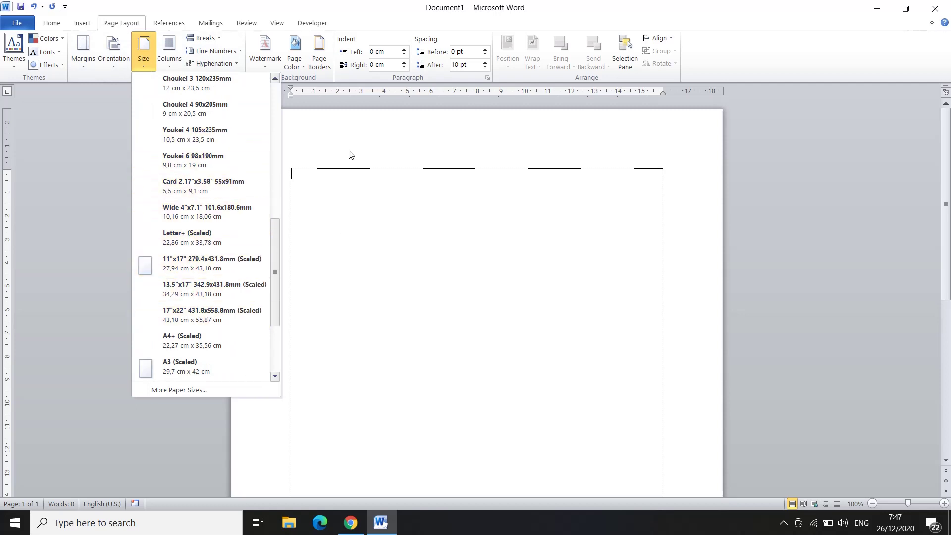
{"action": "left_click", "coordinate": [340, 176]}
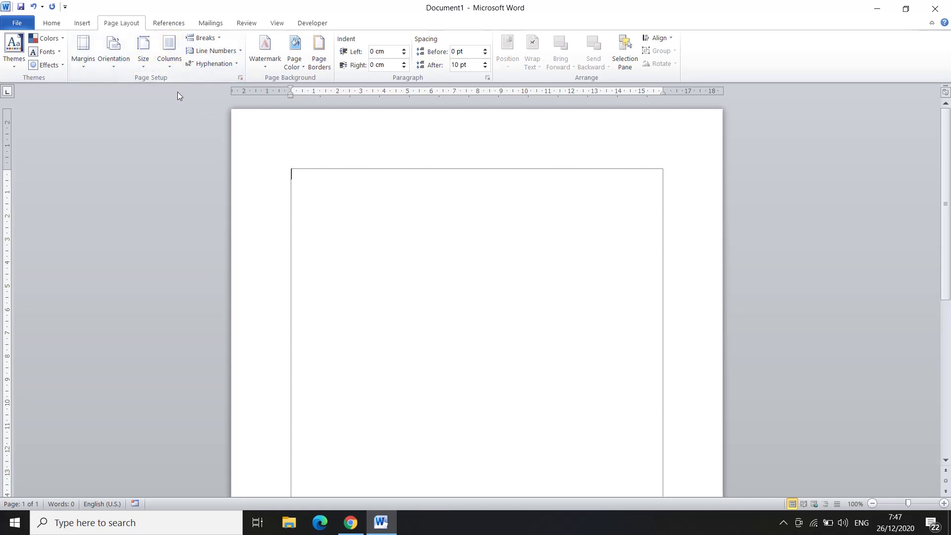
Bring up Page Setup via the dialog launcher, then again through Margins > Custom Margins
{"action": "left_click", "coordinate": [241, 78]}
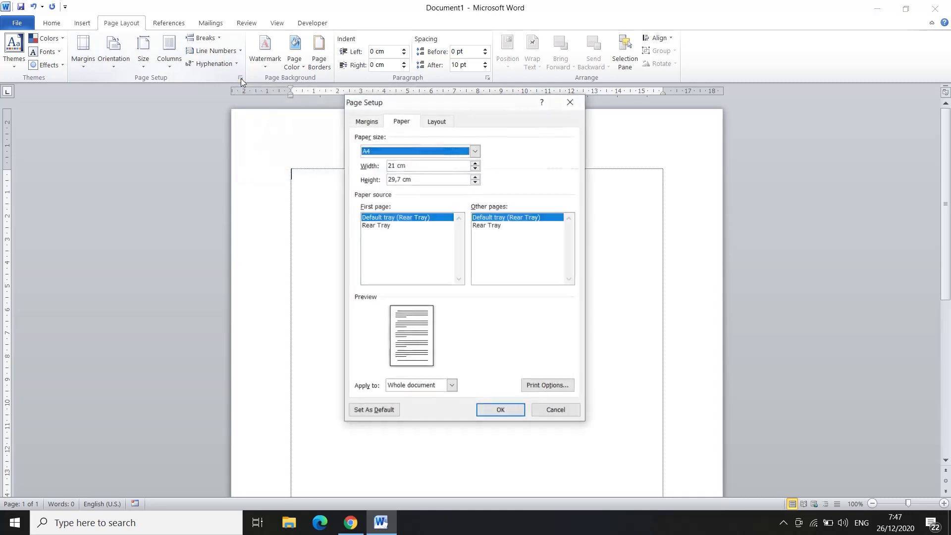
{"action": "left_click", "coordinate": [571, 102]}
{"action": "left_click", "coordinate": [89, 65]}
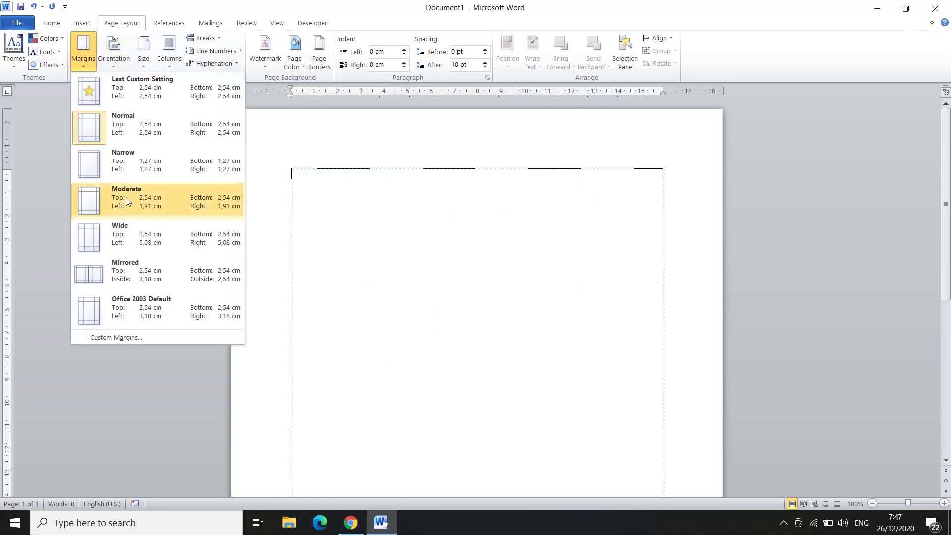
{"action": "left_click", "coordinate": [136, 338]}
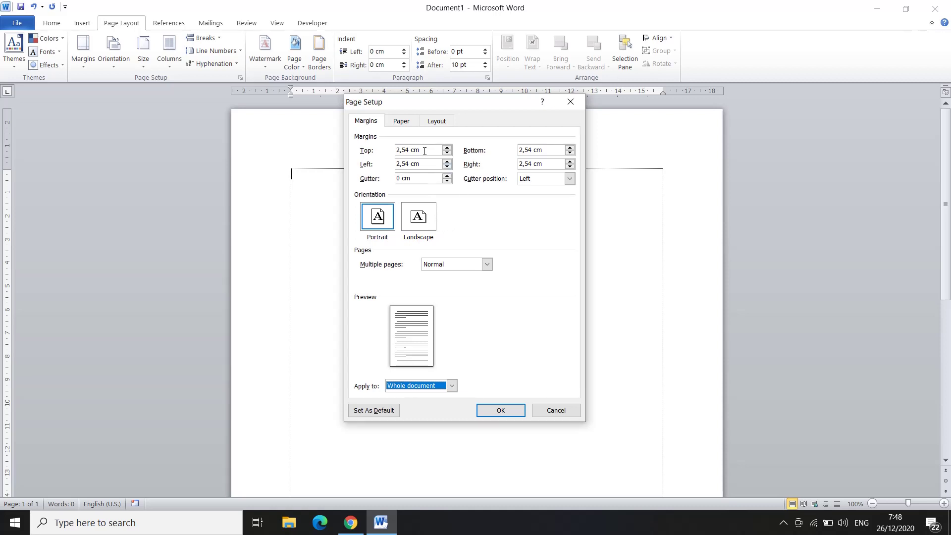
On Page Setup's Paper tab, change the paper size from A4 to Custom size
{"action": "left_click", "coordinate": [404, 124]}
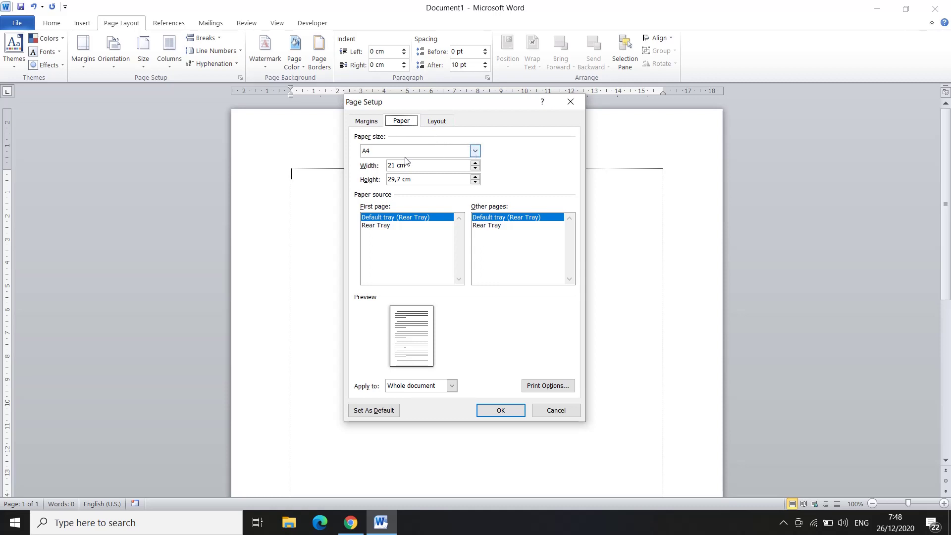
{"action": "left_click", "coordinate": [475, 151]}
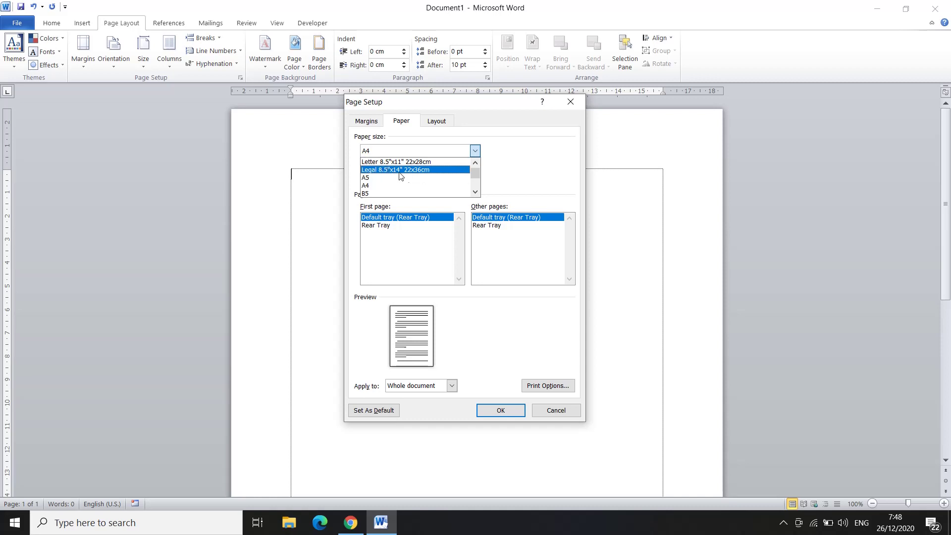
{"action": "left_click", "coordinate": [476, 152]}
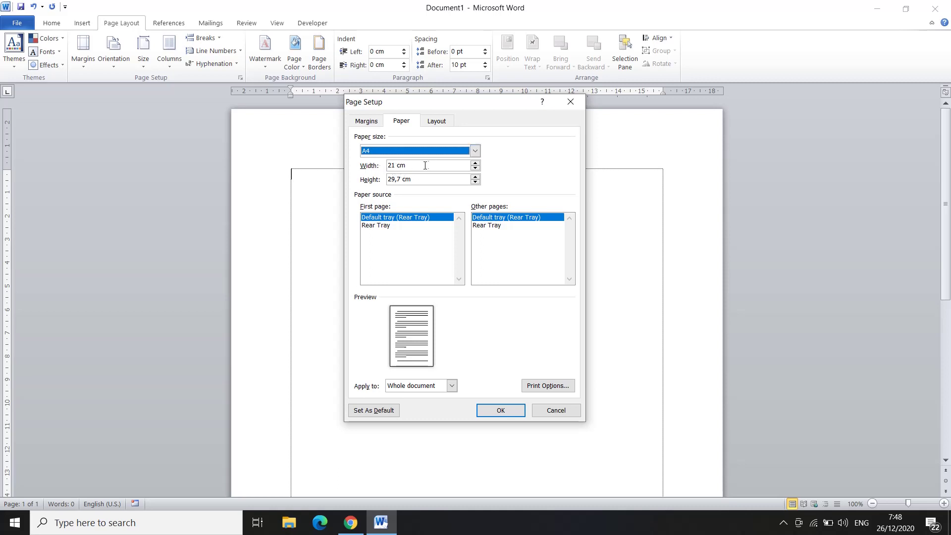
{"action": "left_click", "coordinate": [474, 150]}
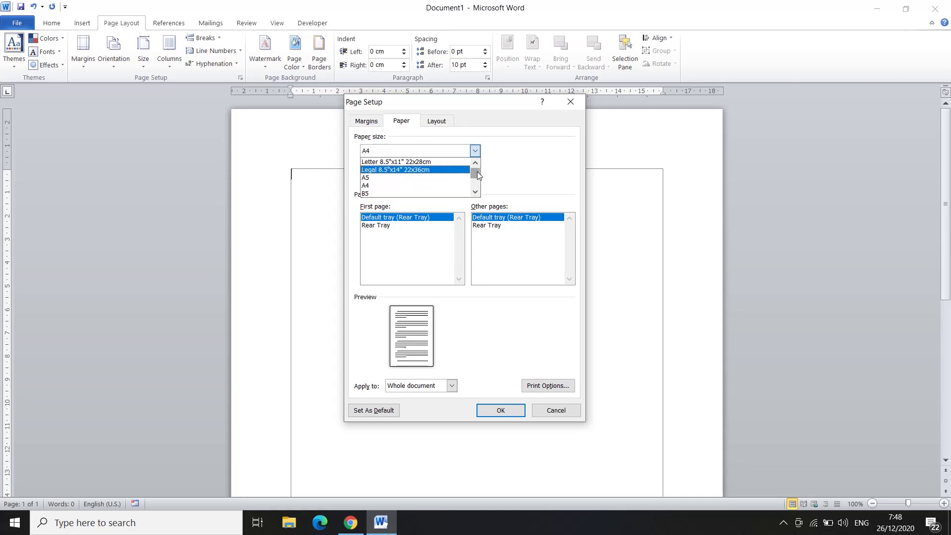
{"action": "left_click_drag", "start_coordinate": [476, 172], "coordinate": [477, 184]}
{"action": "left_click", "coordinate": [426, 194]}
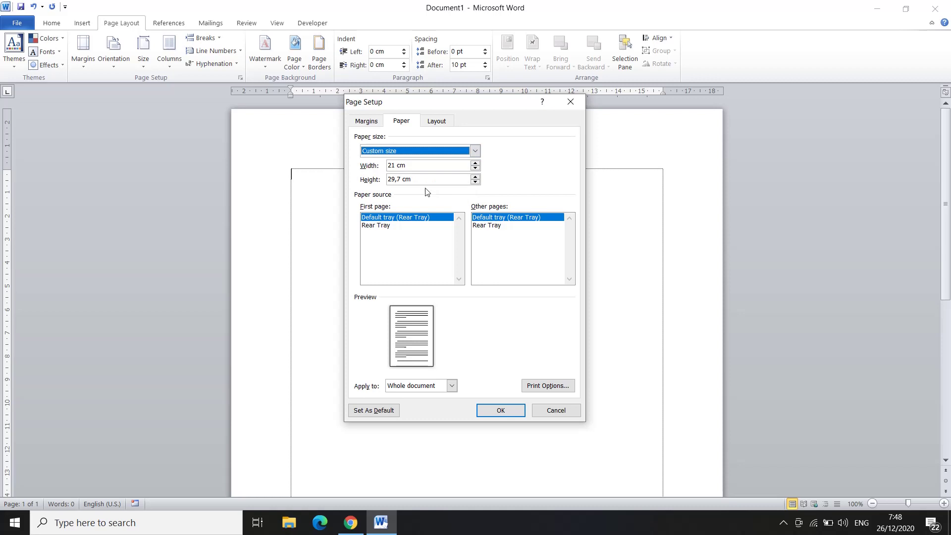
Set the custom width to 21,5 cm and height to 33 cm, and apply it
{"action": "left_click", "coordinate": [395, 167]}
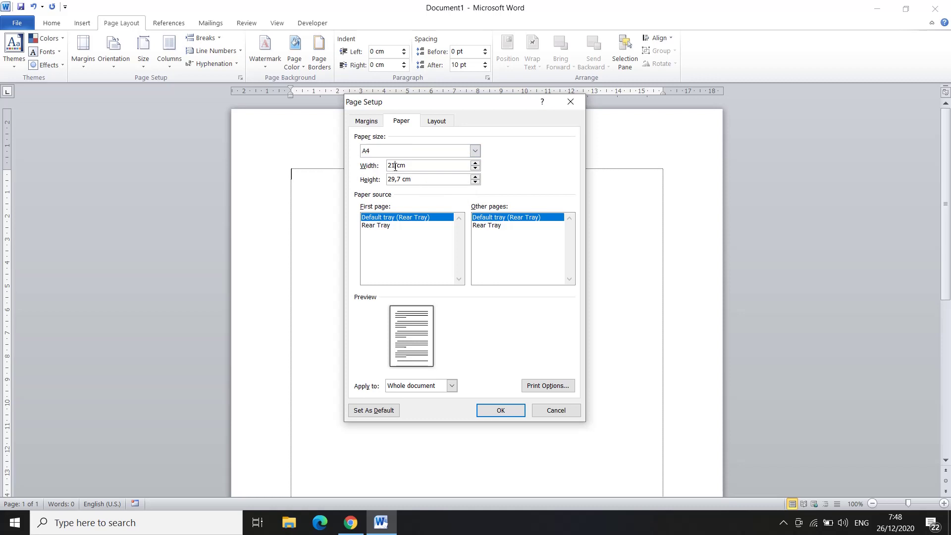
{"action": "key", "text": "BackSpace"}
{"action": "type", "text": "1,5"}
{"action": "key", "text": "Tab"}
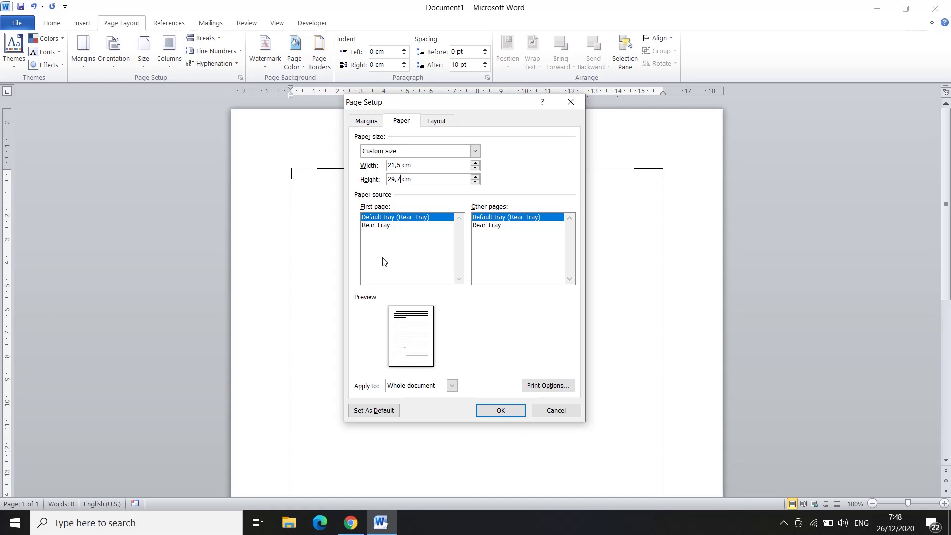
{"action": "key", "text": "BackSpace"}
{"action": "key", "text": "BackSpace"}
{"action": "key", "text": "BackSpace"}
{"action": "key", "text": "BackSpace"}
{"action": "type", "text": "33"}
{"action": "left_click", "coordinate": [501, 411]}
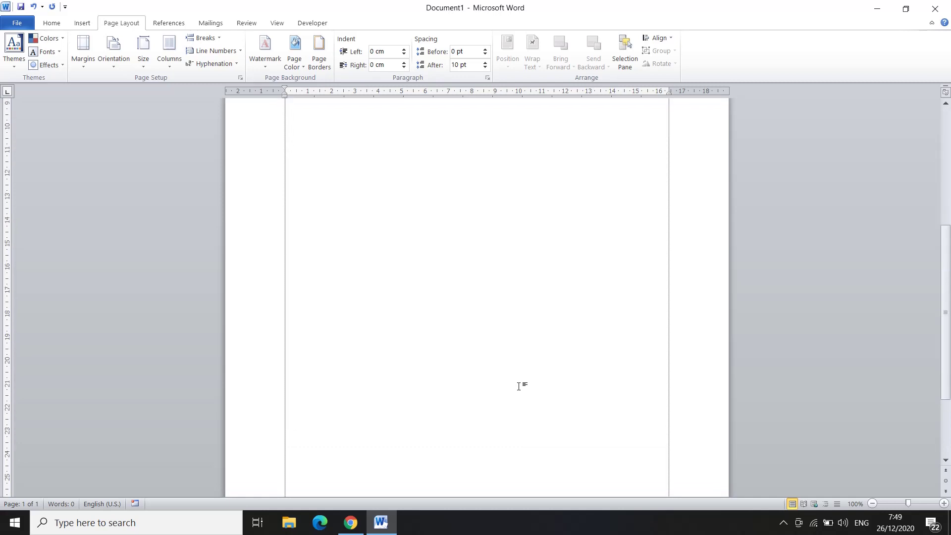
Check the paper size in Page Setup and close it unchanged
{"action": "scroll", "coordinate": [519, 386], "scroll_direction": "up", "scroll_amount": 10}
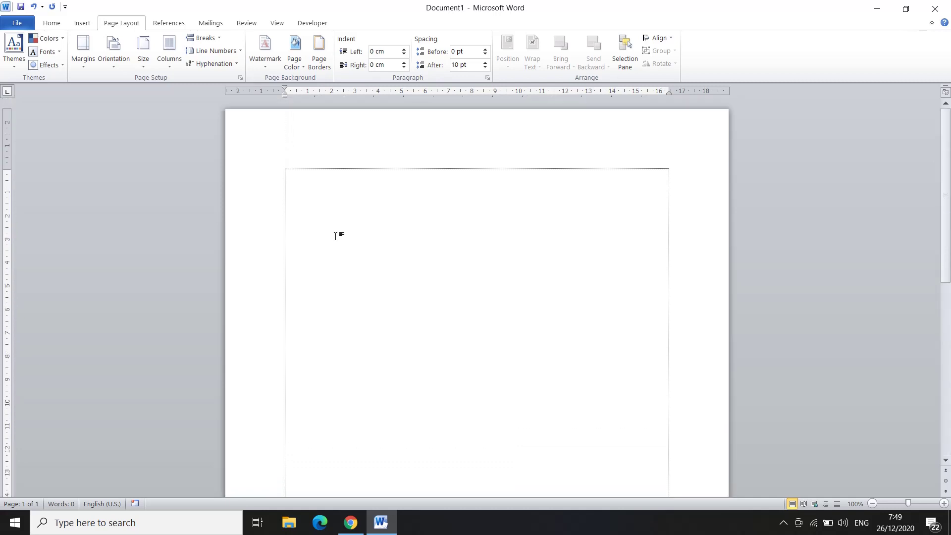
{"action": "left_click", "coordinate": [240, 78]}
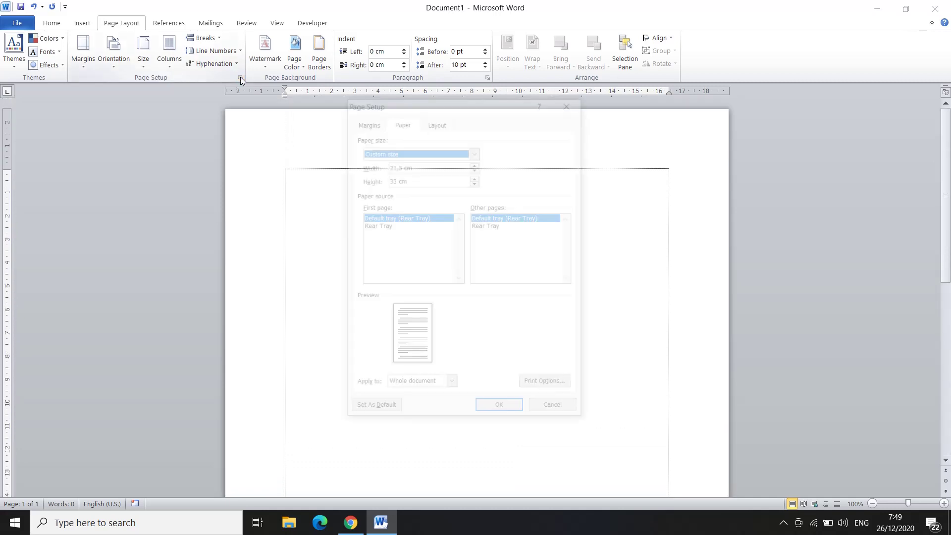
{"action": "left_click", "coordinate": [475, 150]}
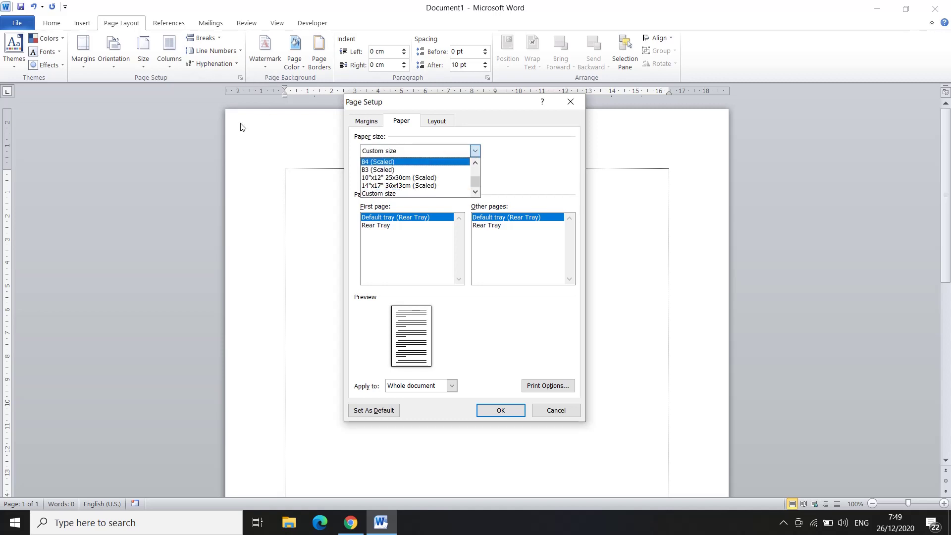
{"action": "left_click", "coordinate": [581, 100]}
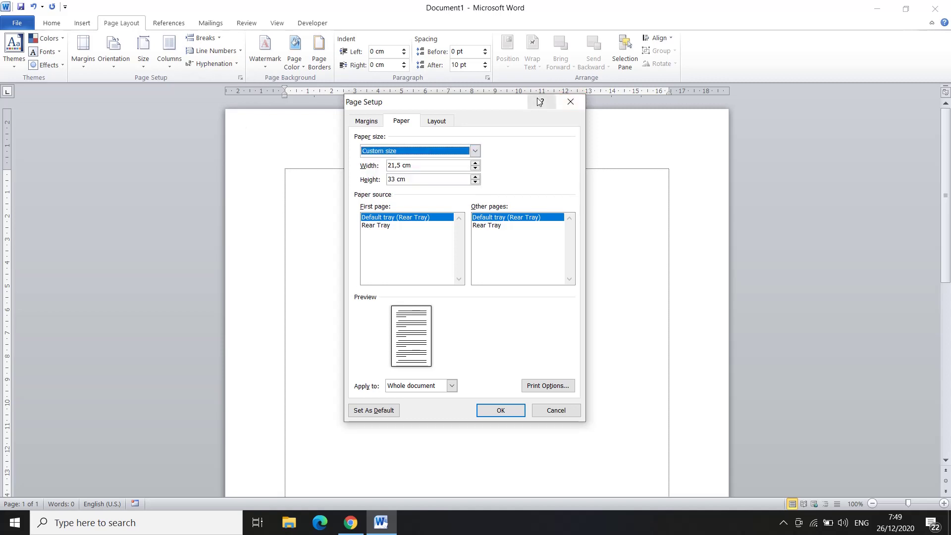
{"action": "left_click", "coordinate": [570, 103]}
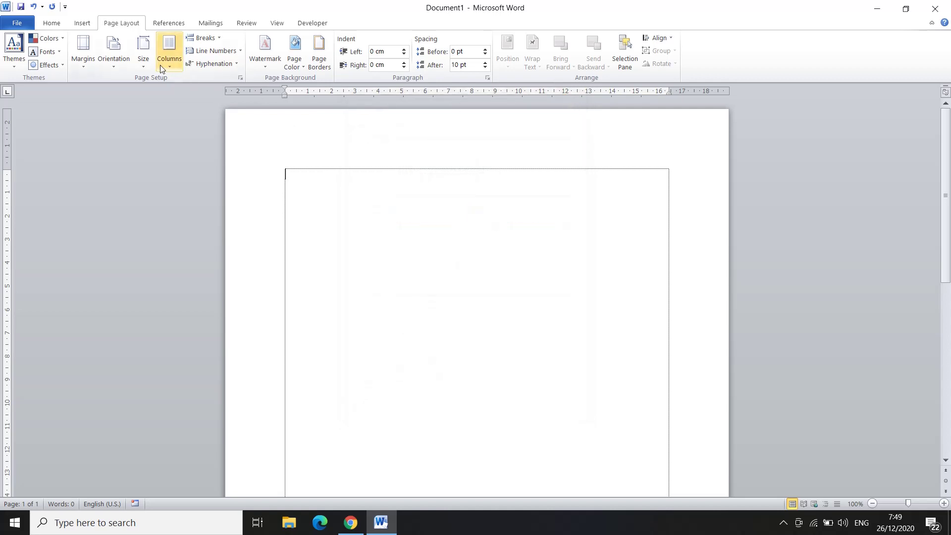
Switch the page size back to A4 from the Size list
{"action": "left_click", "coordinate": [146, 56]}
{"action": "left_click", "coordinate": [193, 163]}
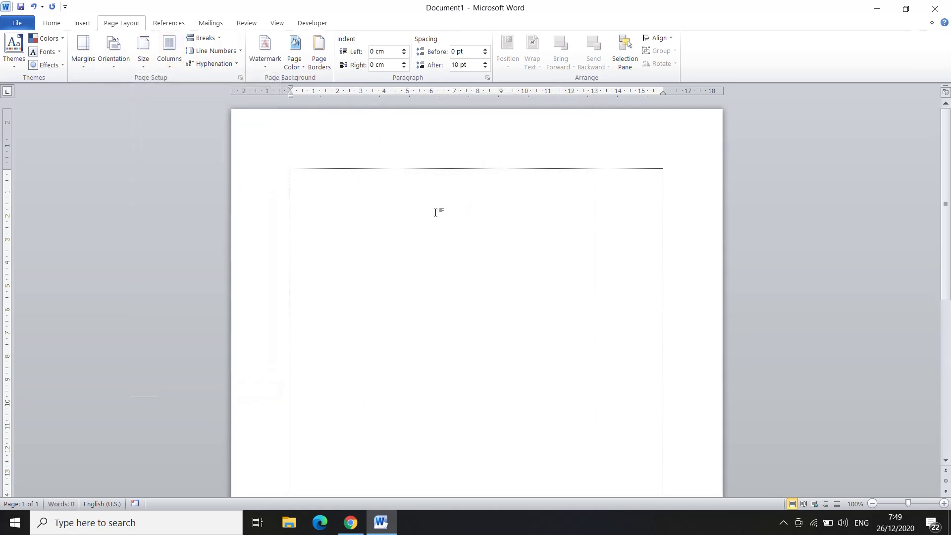
{"action": "scroll", "coordinate": [438, 213], "scroll_direction": "down", "scroll_amount": 8}
{"action": "scroll", "coordinate": [438, 214], "scroll_direction": "up", "scroll_amount": 8}
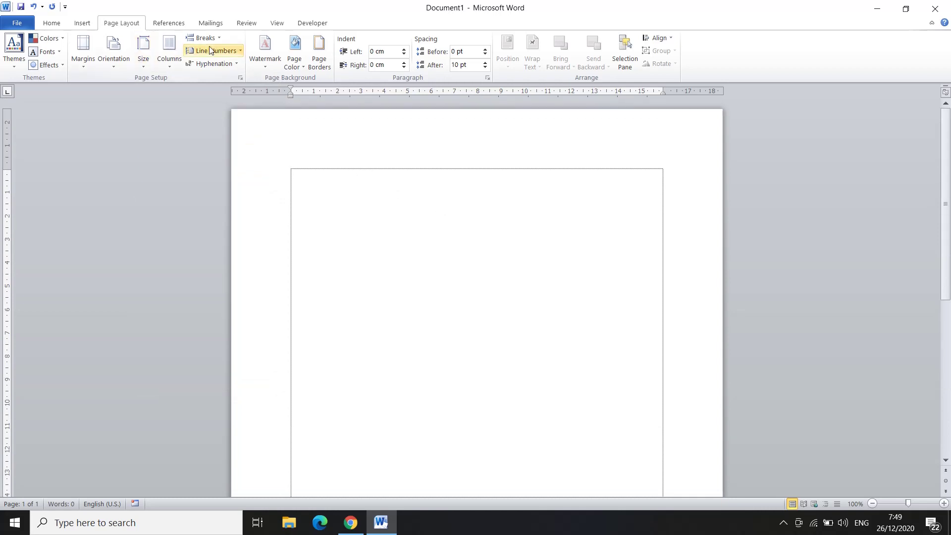
{"action": "left_click", "coordinate": [142, 68]}
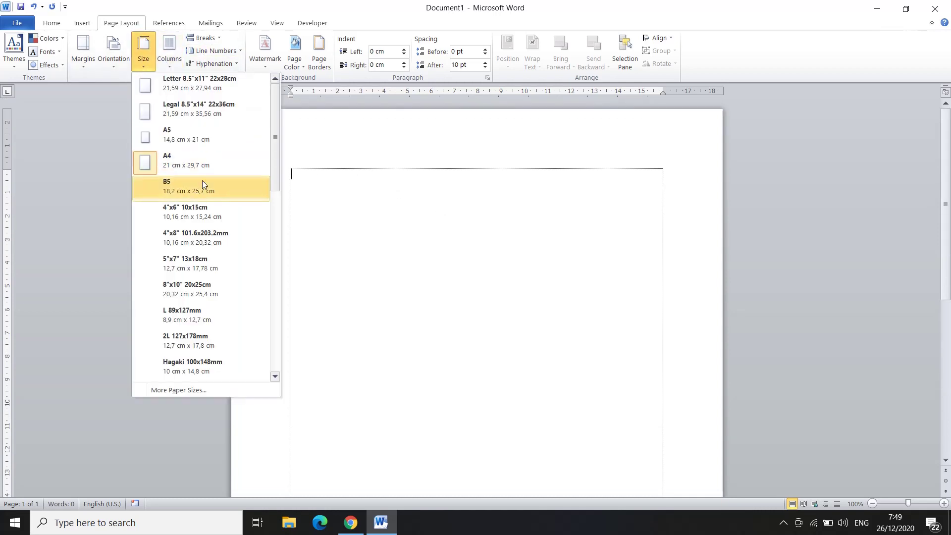
{"action": "scroll", "coordinate": [203, 183], "scroll_direction": "down", "scroll_amount": 5}
{"action": "scroll", "coordinate": [205, 190], "scroll_direction": "up", "scroll_amount": 5}
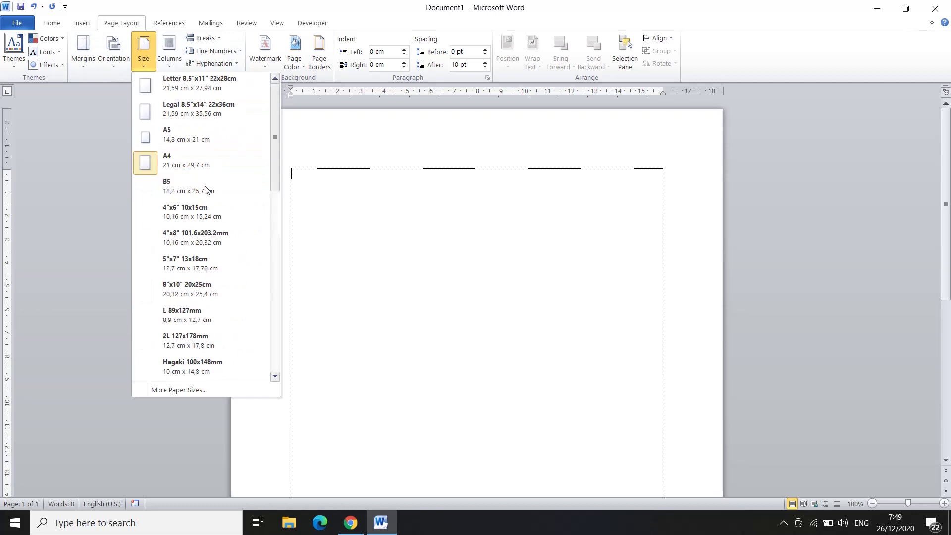
{"action": "left_click", "coordinate": [340, 145]}
Confirm the A4 size in Page Setup and the Size list, then start a Windows search
{"action": "left_click", "coordinate": [240, 78]}
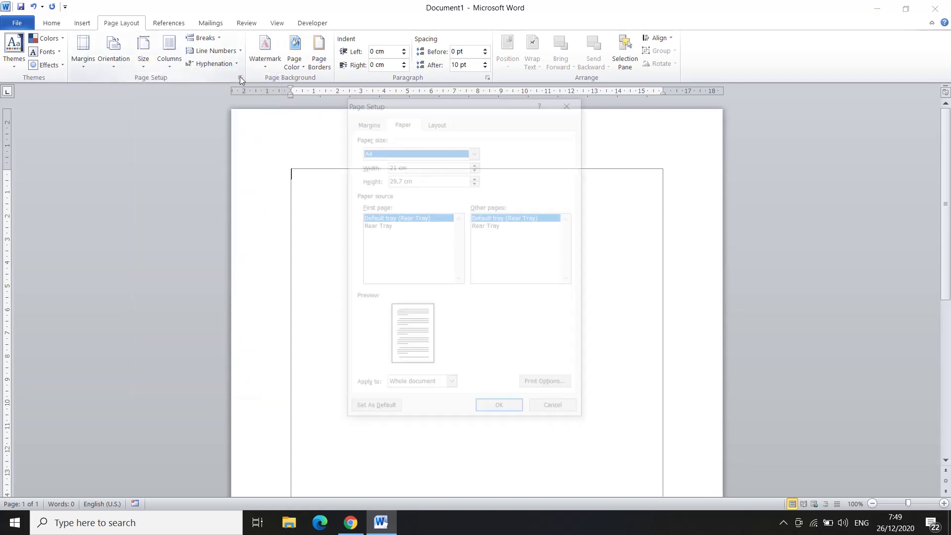
{"action": "left_click", "coordinate": [568, 105]}
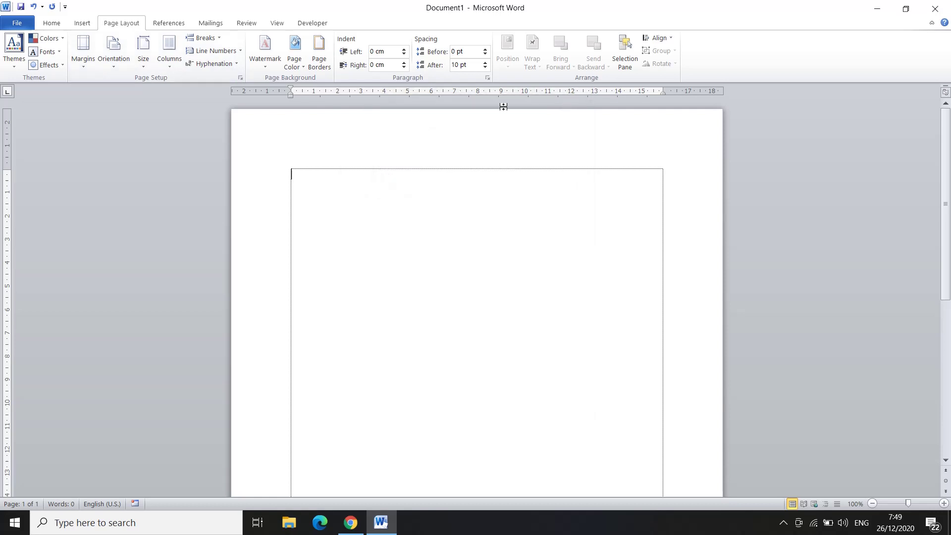
{"action": "left_click", "coordinate": [144, 67]}
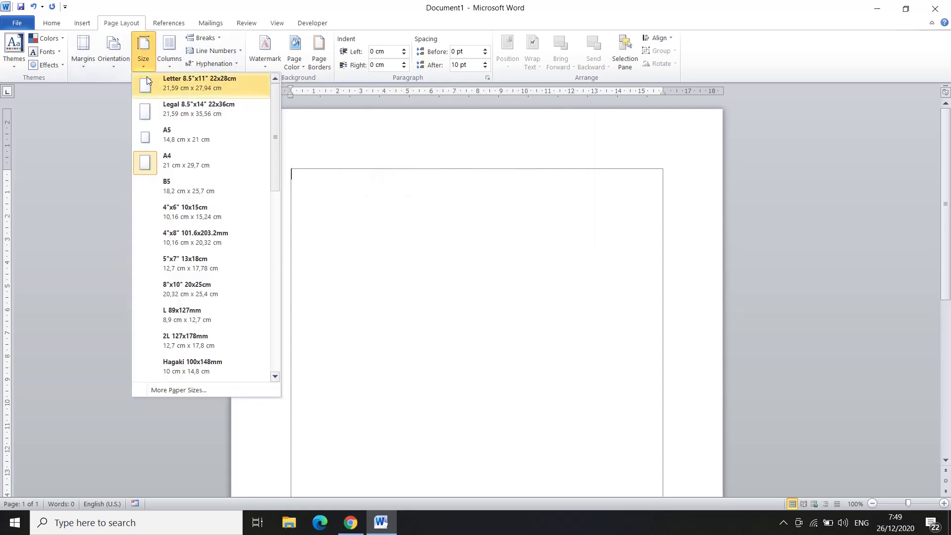
{"action": "left_click", "coordinate": [331, 292]}
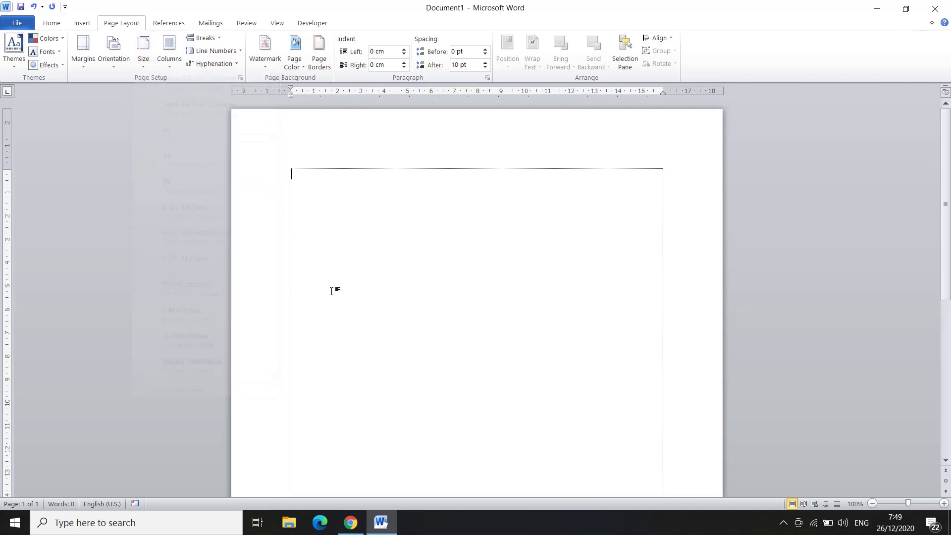
{"action": "left_click", "coordinate": [125, 525]}
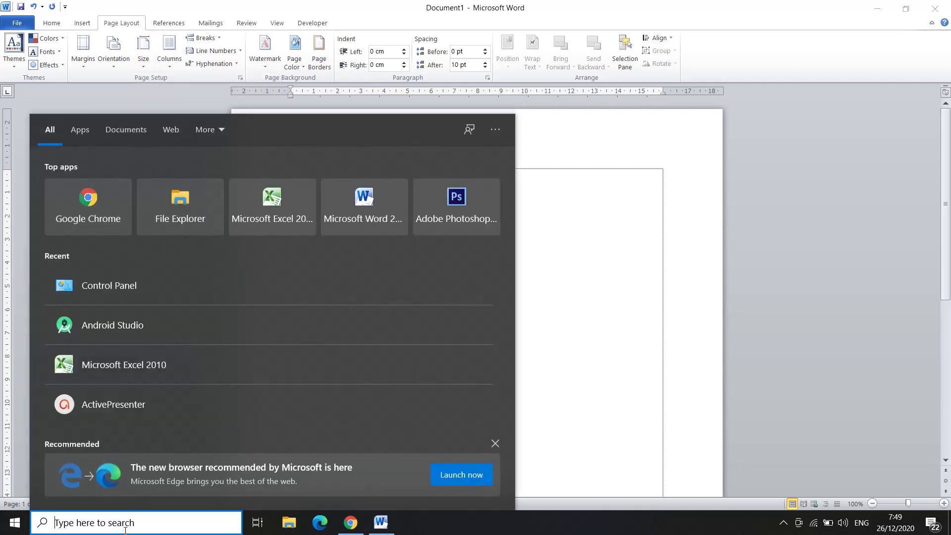
Search 'cont' to reach Control Panel, then go to Hardware and Sound > Devices and Printers
{"action": "type", "text": "cont"}
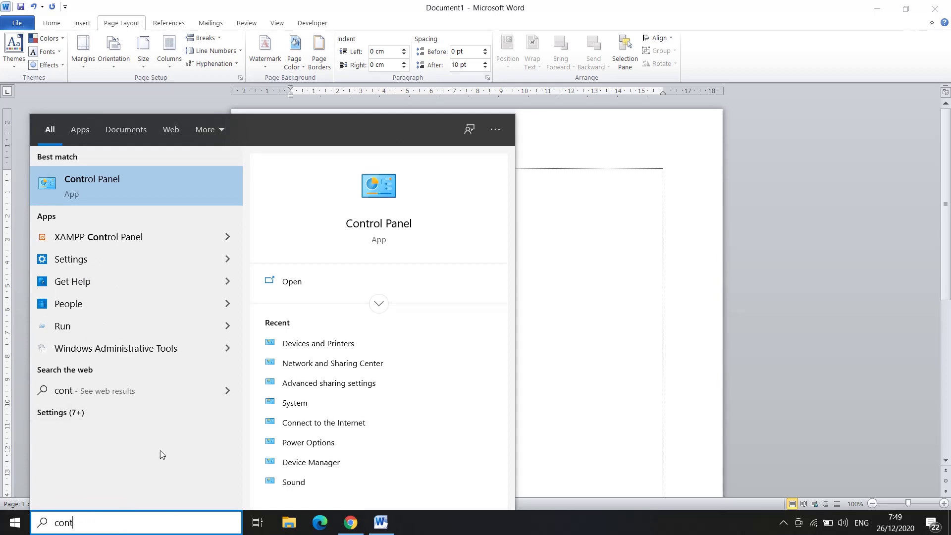
{"action": "left_click", "coordinate": [122, 183]}
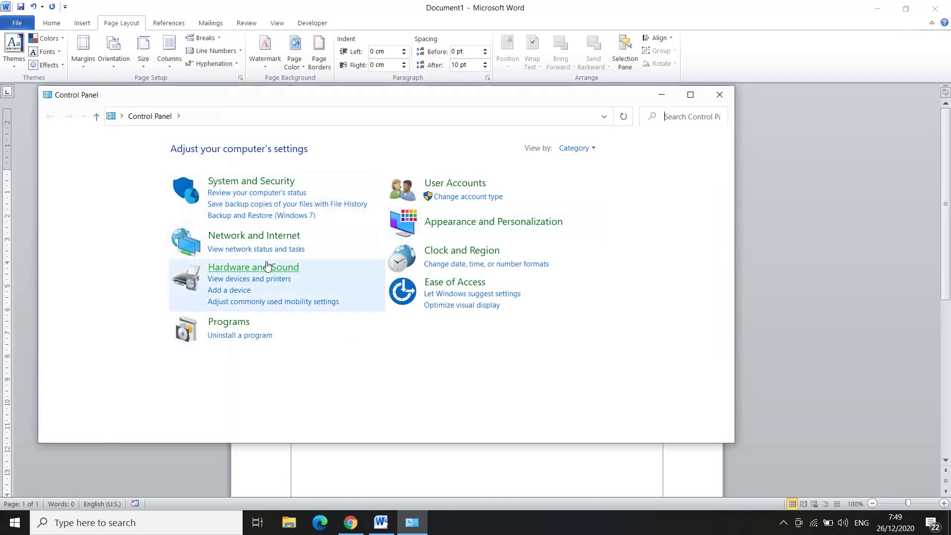
{"action": "left_click", "coordinate": [239, 270]}
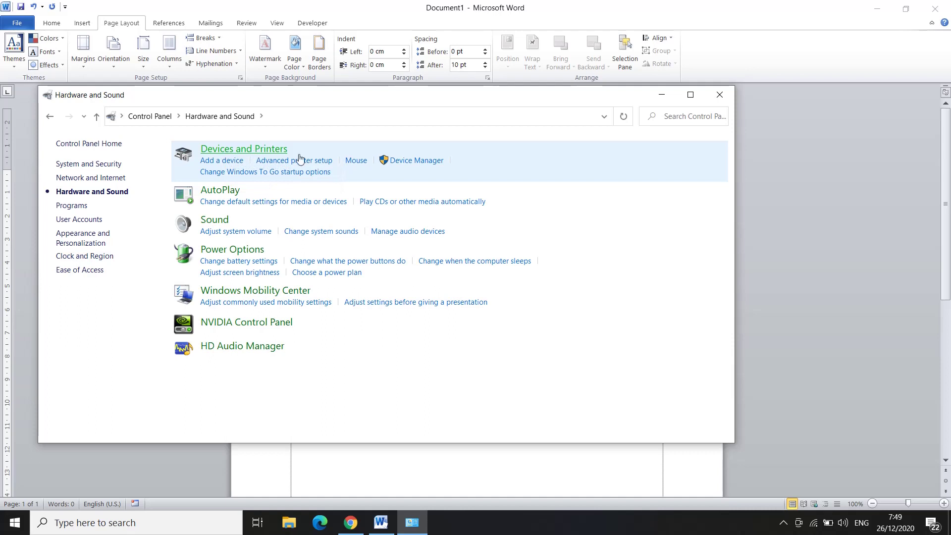
{"action": "left_click", "coordinate": [224, 150]}
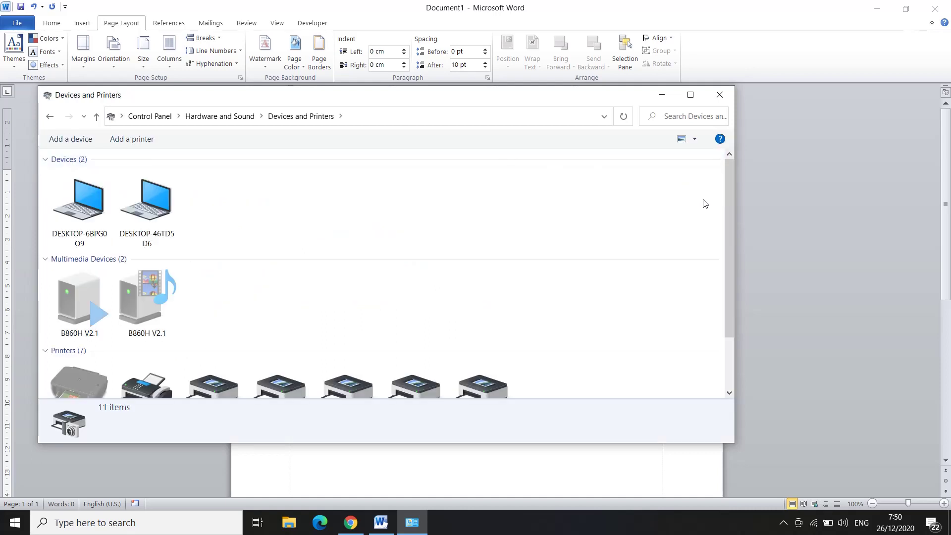
Select the Canon MP280 series printer and maximize the Devices and Printers window
{"action": "scroll", "coordinate": [410, 249], "scroll_direction": "down", "scroll_amount": 1}
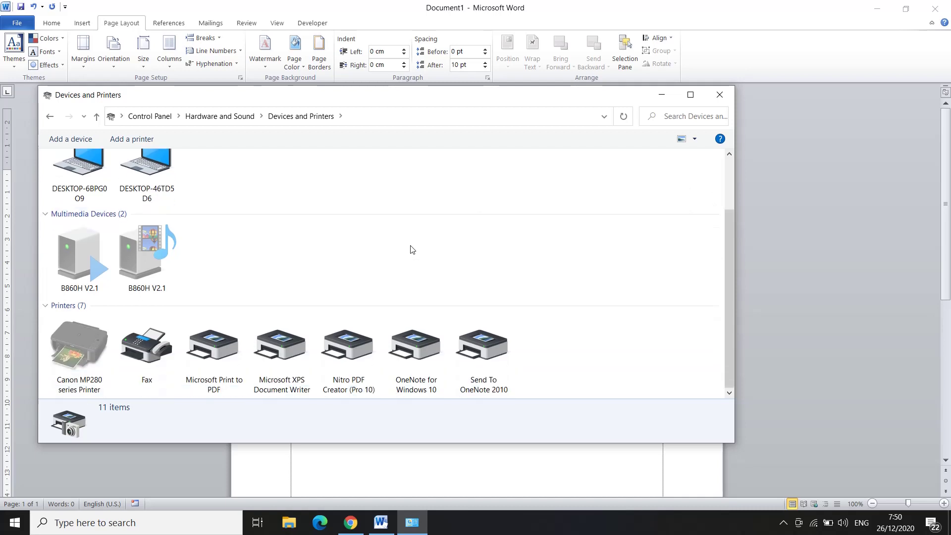
{"action": "left_click", "coordinate": [94, 344]}
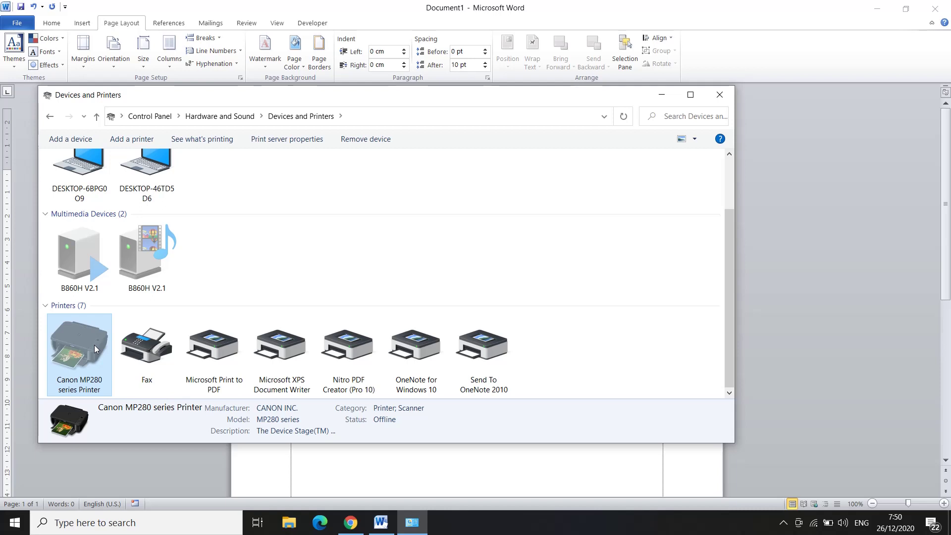
{"action": "left_click", "coordinate": [135, 349]}
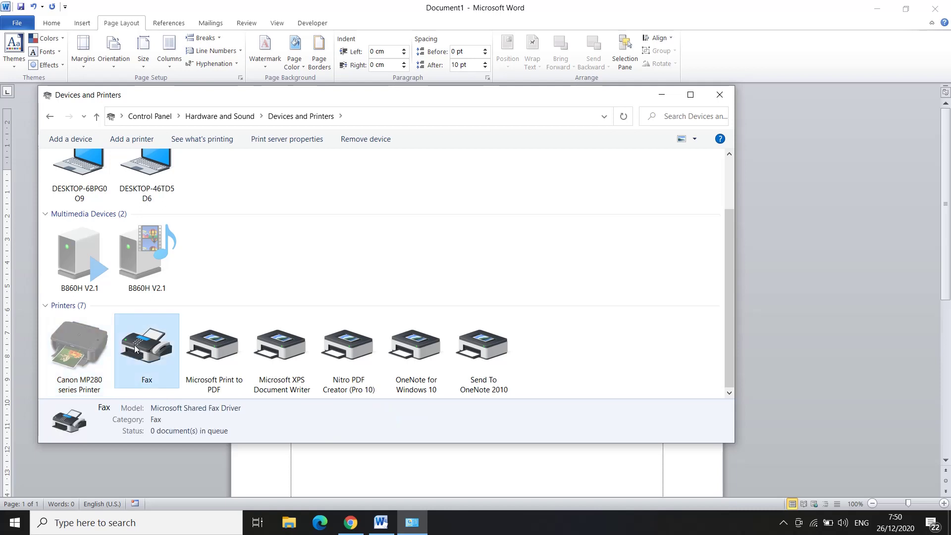
{"action": "left_click", "coordinate": [75, 344]}
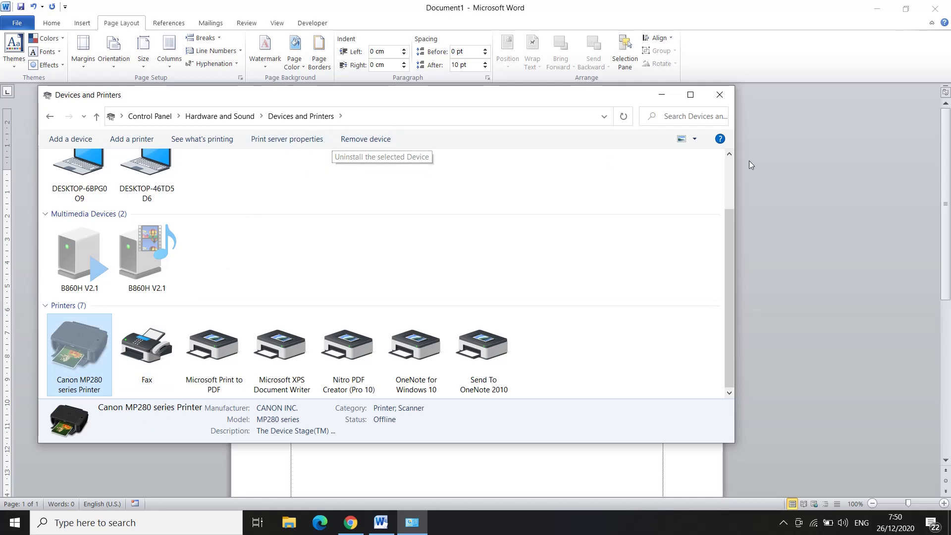
{"action": "left_click", "coordinate": [699, 99]}
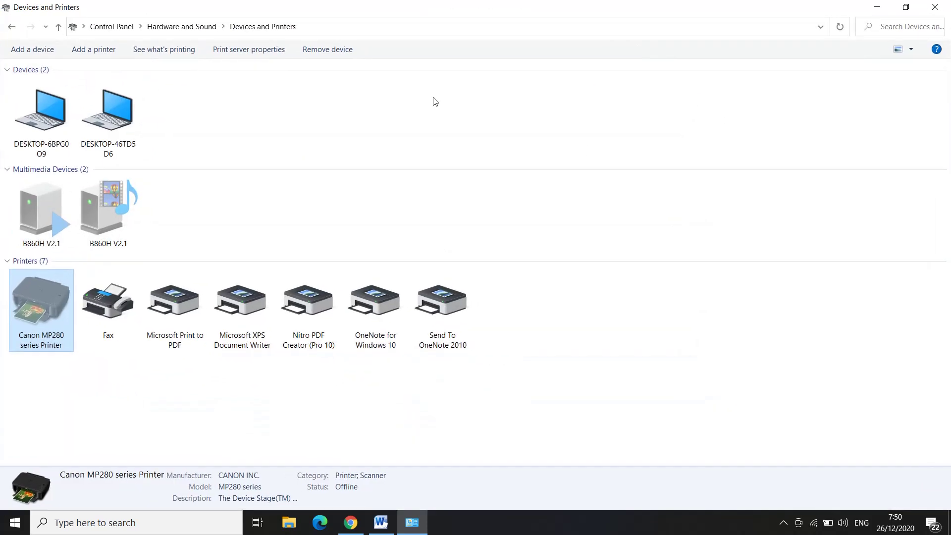
Open Print server properties and move its forms dialog toward the screen centre
{"action": "left_click", "coordinate": [250, 52]}
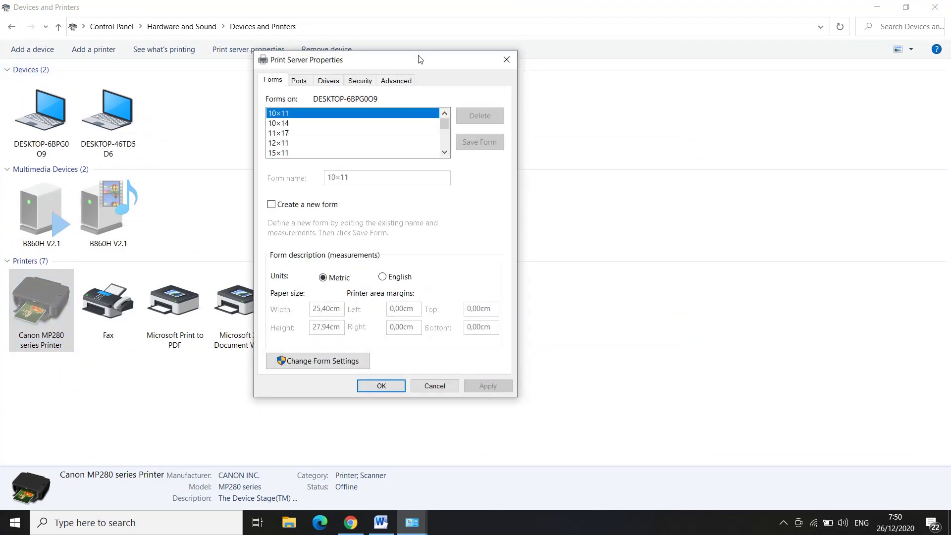
{"action": "left_click_drag", "start_coordinate": [422, 61], "coordinate": [528, 93]}
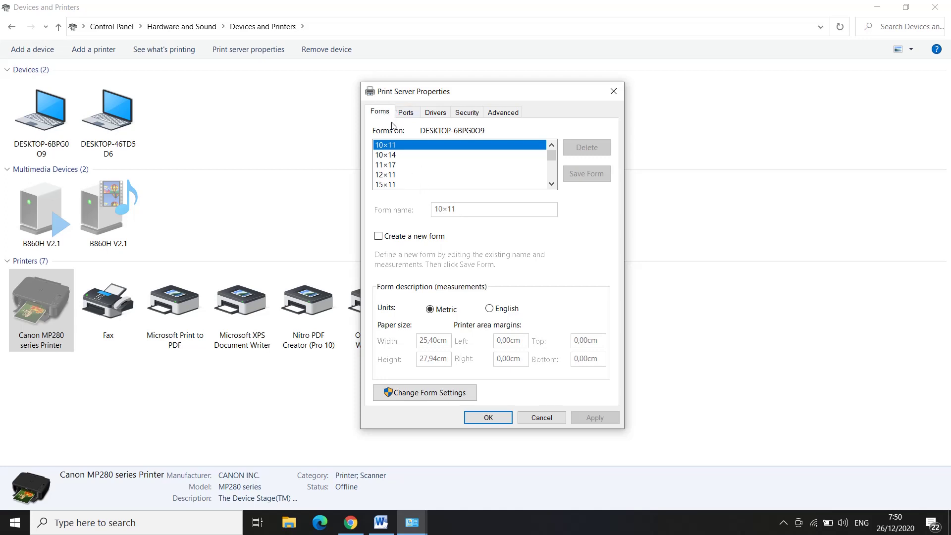
Create a new form named F4 with width 21,5 cm and height 33 cm
{"action": "left_click", "coordinate": [379, 237]}
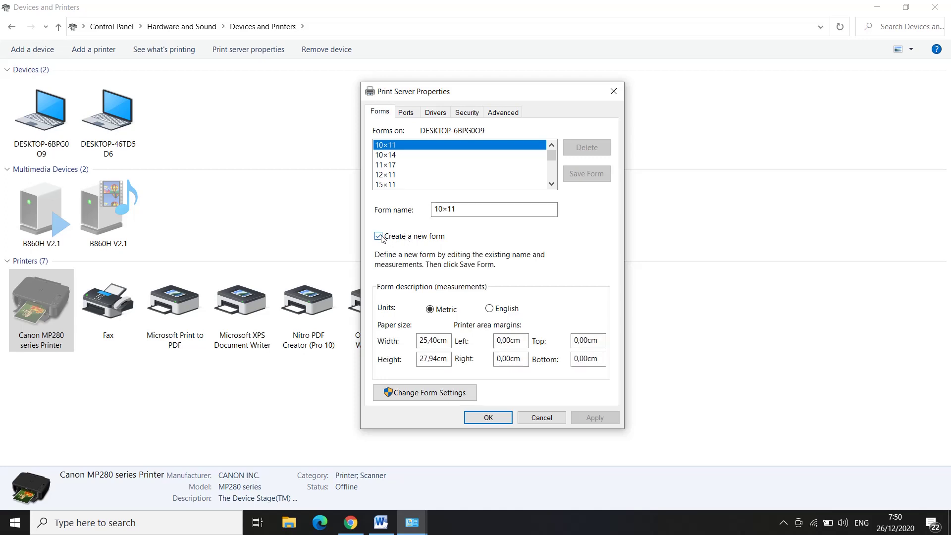
{"action": "left_click", "coordinate": [477, 209]}
{"action": "key", "text": "BackSpace"}
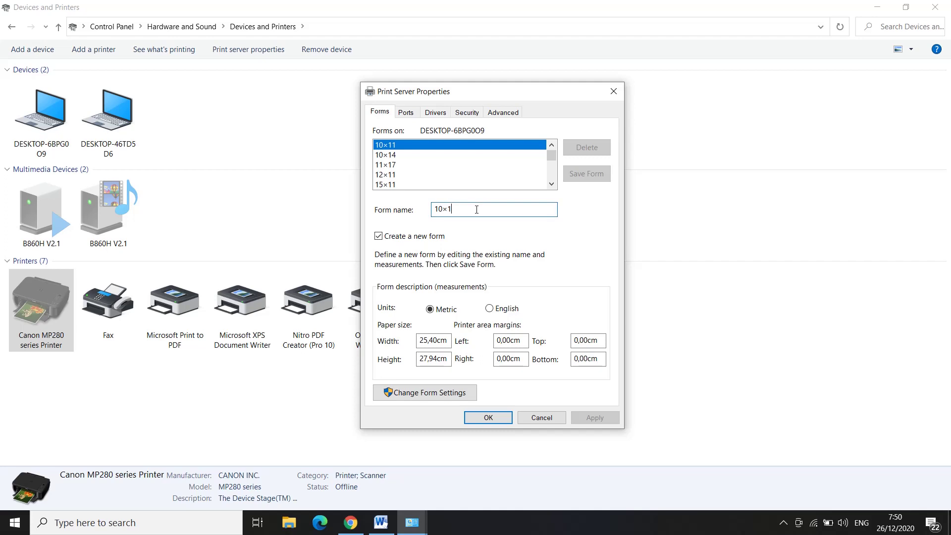
{"action": "key", "text": "BackSpace"}
{"action": "key", "text": "BackSpace"}
{"action": "key", "text": "BackSpace"}
{"action": "key", "text": "BackSpace"}
{"action": "type", "text": "f"}
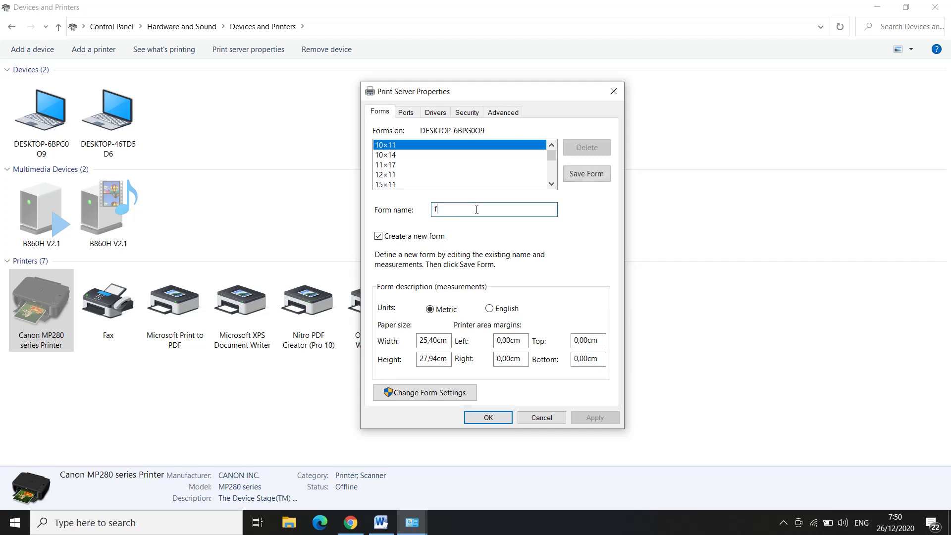
{"action": "type", "text": "F4"}
{"action": "left_click", "coordinate": [437, 341]}
{"action": "key", "text": "BackSpace"}
{"action": "key", "text": "BackSpace"}
{"action": "key", "text": "BackSpace"}
{"action": "key", "text": "BackSpace"}
{"action": "key", "text": "BackSpace"}
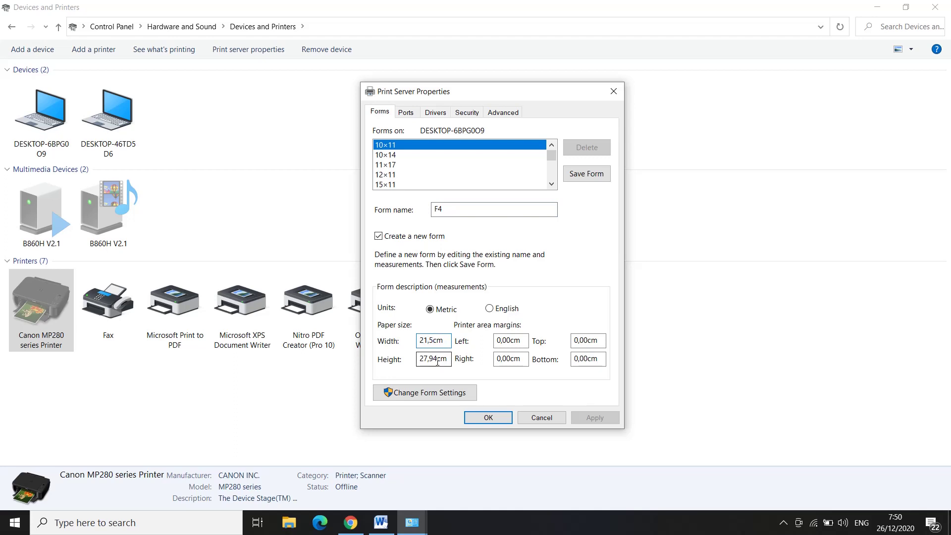
{"action": "left_click", "coordinate": [438, 361]}
{"action": "key", "text": "BackSpace"}
{"action": "key", "text": "BackSpace"}
{"action": "key", "text": "BackSpace"}
{"action": "key", "text": "BackSpace"}
{"action": "type", "text": "33"}
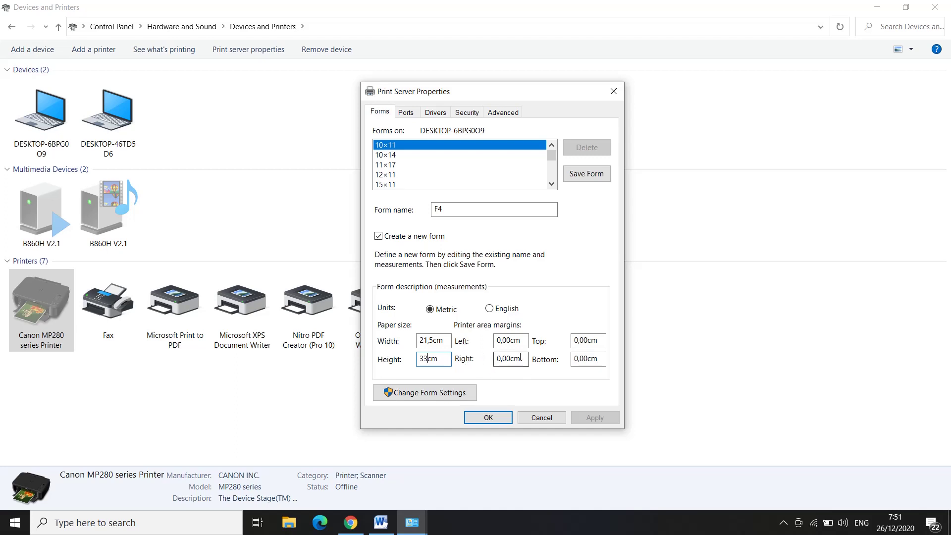
Set margins to left 4 and right, top, bottom 3, save the F4 form, and close
{"action": "left_click", "coordinate": [512, 340]}
{"action": "key", "text": "BackSpace"}
{"action": "key", "text": "BackSpace"}
{"action": "key", "text": "BackSpace"}
{"action": "key", "text": "BackSpace"}
{"action": "type", "text": "3"}
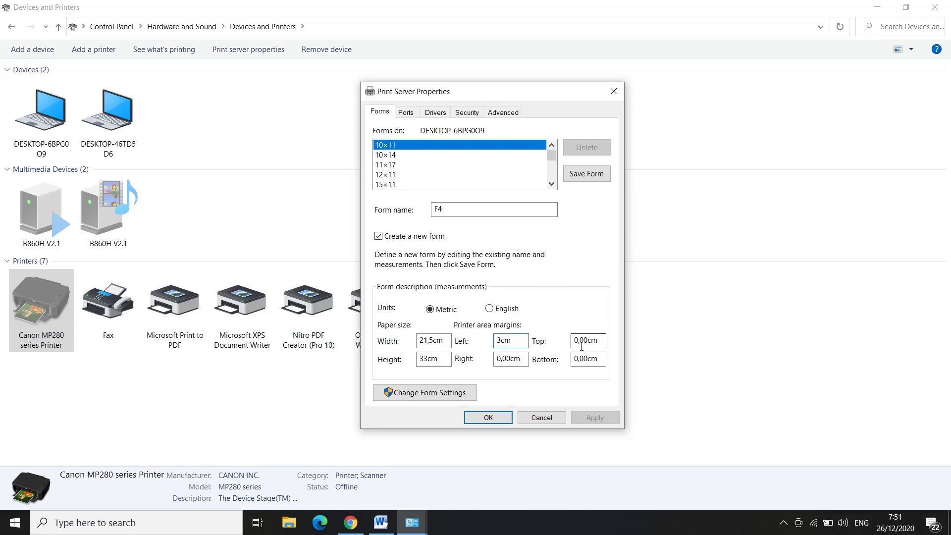
{"action": "key", "text": "BackSpace"}
{"action": "type", "text": "4"}
{"action": "left_click", "coordinate": [510, 357]}
{"action": "key", "text": "BackSpace"}
{"action": "key", "text": "BackSpace"}
{"action": "key", "text": "BackSpace"}
{"action": "type", "text": "3"}
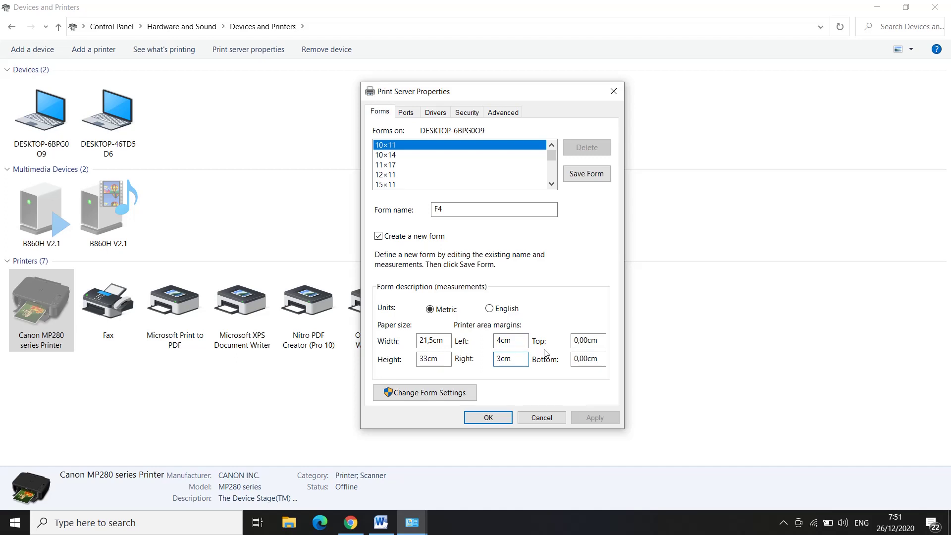
{"action": "left_click", "coordinate": [586, 341]}
{"action": "key", "text": "BackSpace"}
{"action": "key", "text": "BackSpace"}
{"action": "type", "text": "3"}
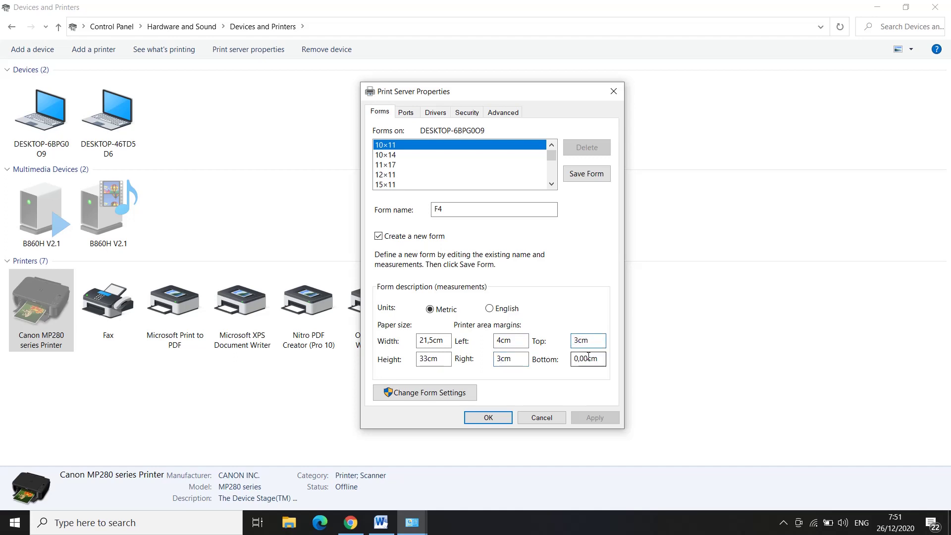
{"action": "left_click", "coordinate": [589, 358]}
{"action": "key", "text": "BackSpace"}
{"action": "key", "text": "BackSpace"}
{"action": "key", "text": "BackSpace"}
{"action": "type", "text": "3"}
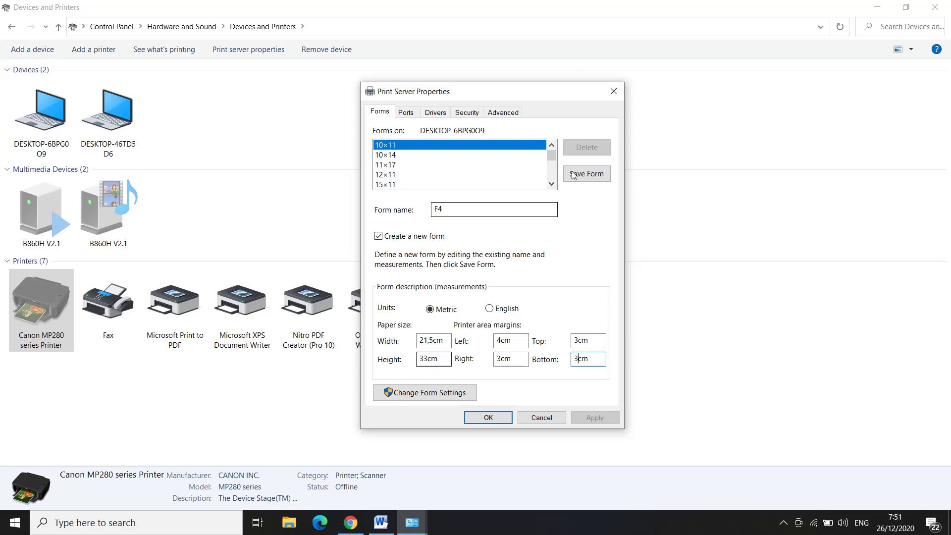
{"action": "left_click", "coordinate": [589, 177]}
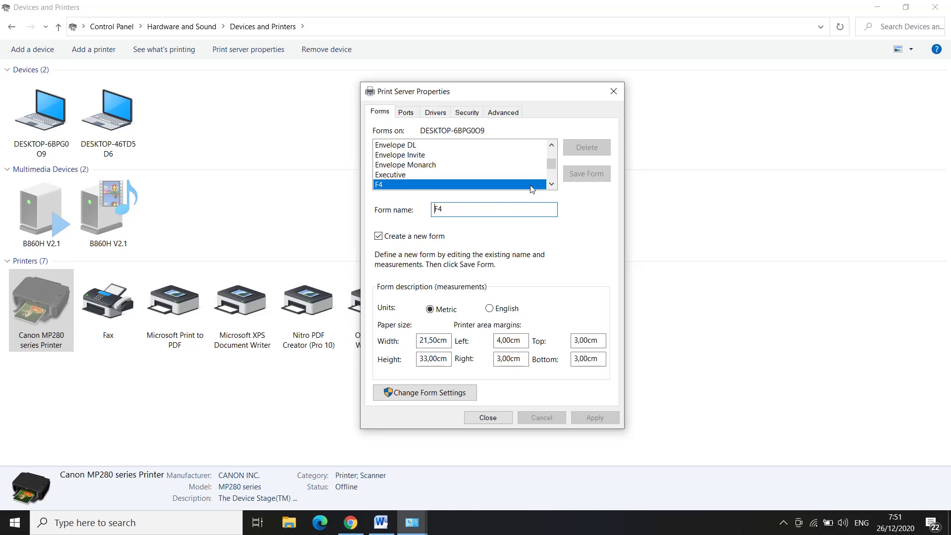
{"action": "left_click", "coordinate": [488, 417]}
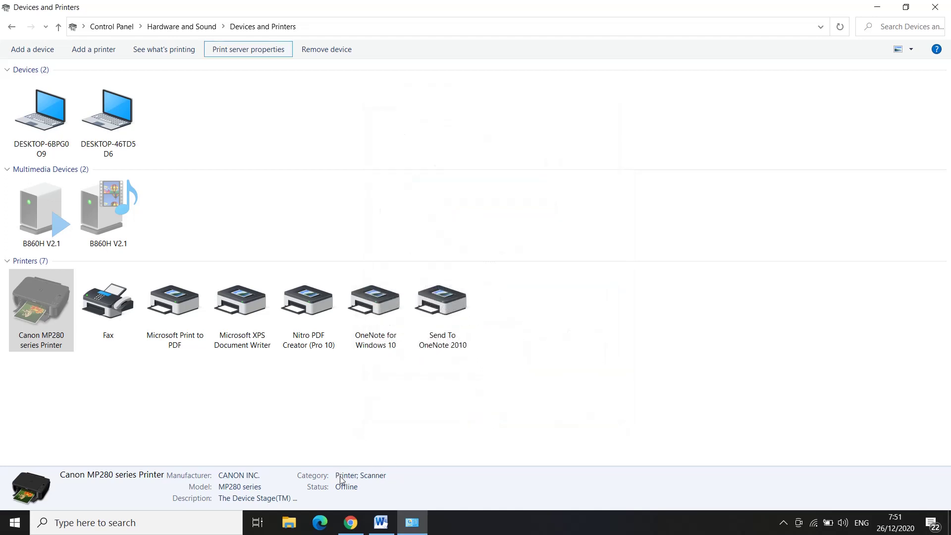
Back in Word, scroll the Size list to find the new F4 21,5 × 33 cm size
{"action": "left_click", "coordinate": [380, 523]}
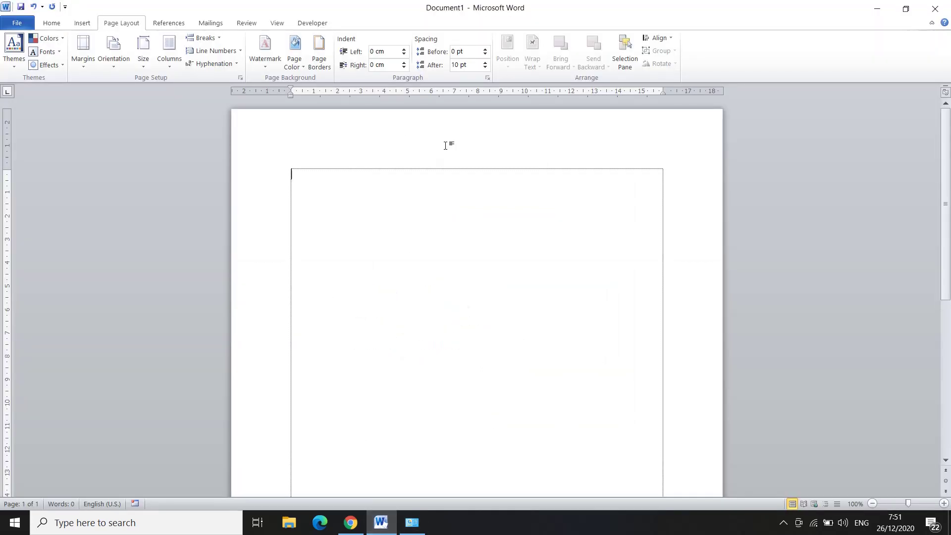
{"action": "left_click", "coordinate": [148, 69]}
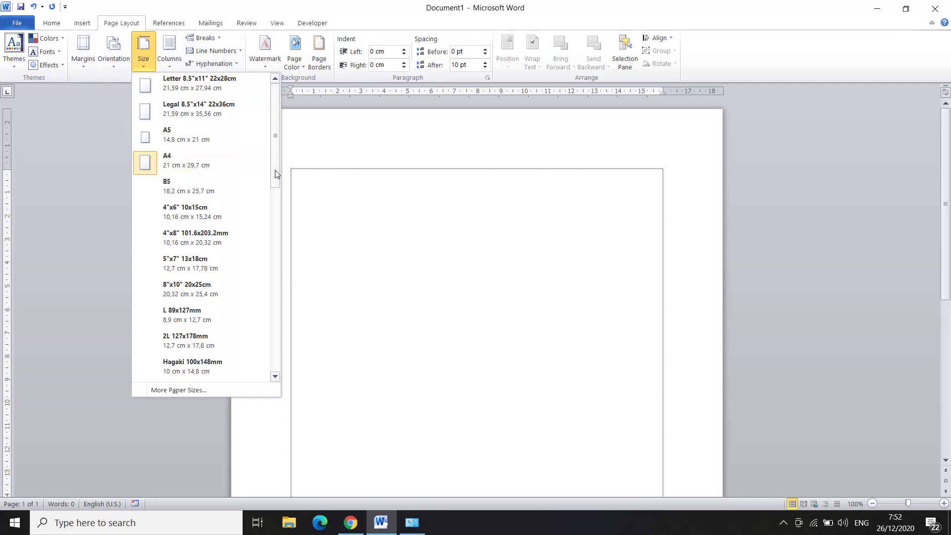
{"action": "left_click_drag", "start_coordinate": [275, 170], "coordinate": [283, 372]}
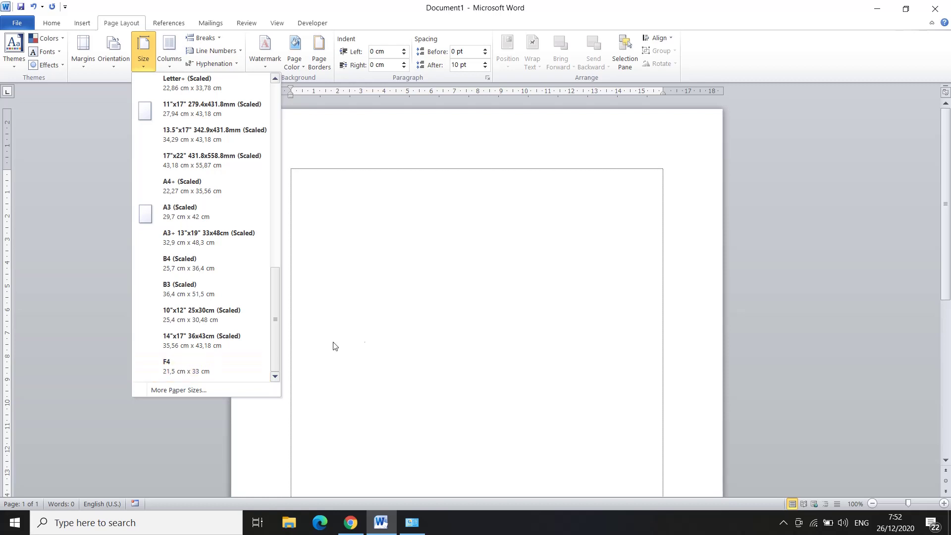
{"action": "left_click", "coordinate": [444, 311]}
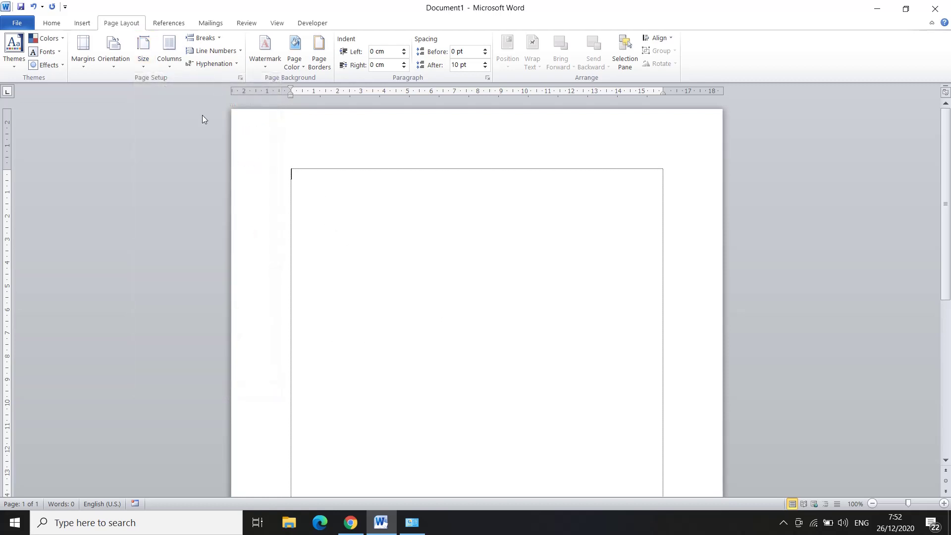
{"action": "left_click", "coordinate": [143, 52]}
{"action": "scroll", "coordinate": [199, 229], "scroll_direction": "down", "scroll_amount": 5}
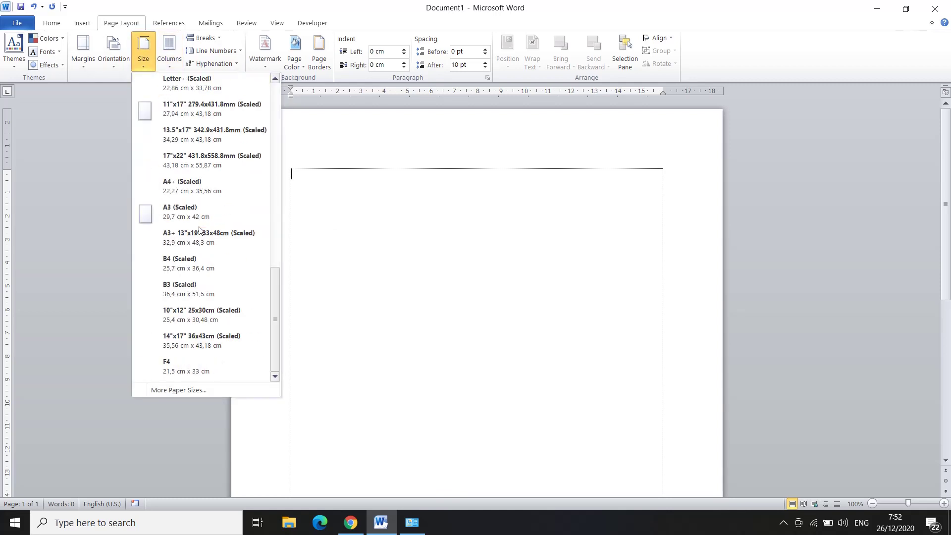
{"action": "left_click", "coordinate": [183, 360]}
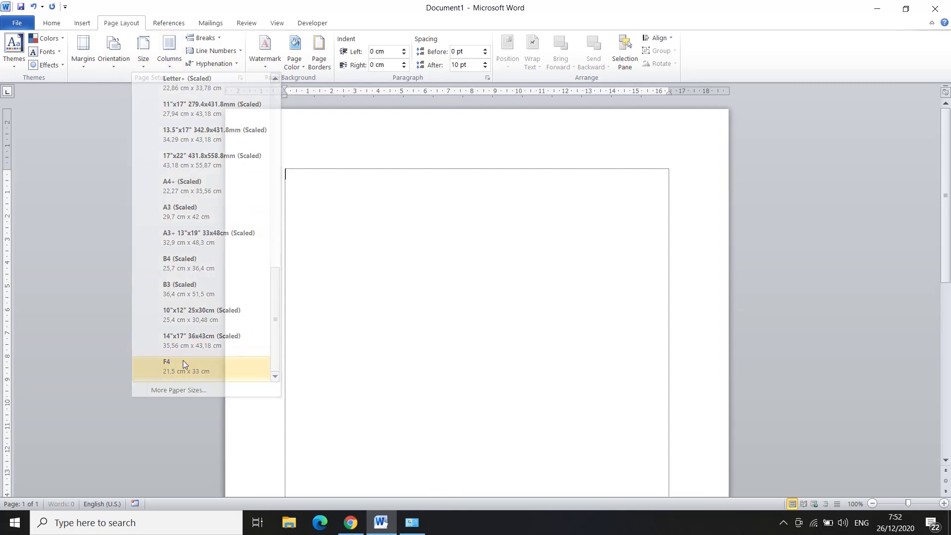
{"action": "scroll", "coordinate": [435, 314], "scroll_direction": "down", "scroll_amount": 5}
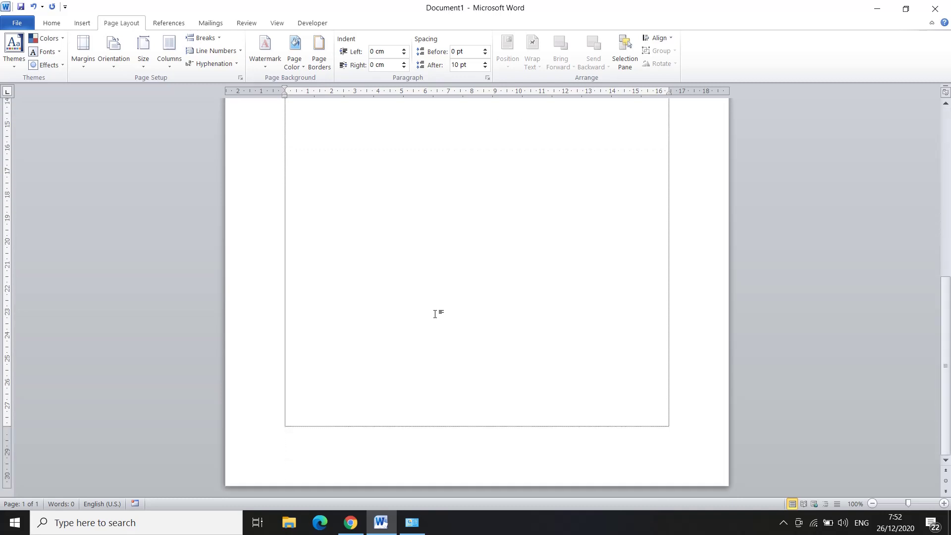
{"action": "scroll", "coordinate": [435, 313], "scroll_direction": "up", "scroll_amount": 5}
{"action": "scroll", "coordinate": [435, 314], "scroll_direction": "down", "scroll_amount": 5}
{"action": "scroll", "coordinate": [435, 313], "scroll_direction": "up", "scroll_amount": 5}
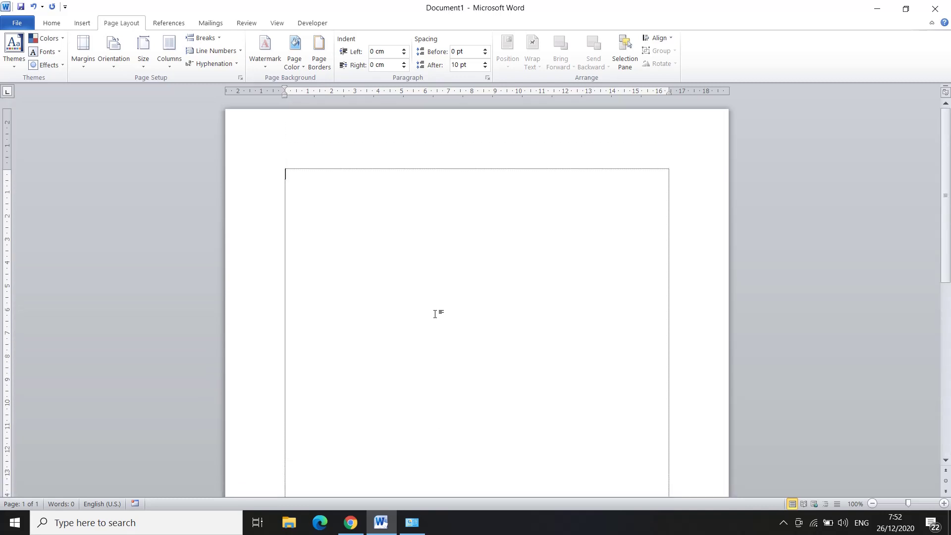
{"action": "scroll", "coordinate": [435, 313], "scroll_direction": "down", "scroll_amount": 10}
{"action": "scroll", "coordinate": [435, 313], "scroll_direction": "up", "scroll_amount": 5}
{"action": "scroll", "coordinate": [435, 314], "scroll_direction": "up", "scroll_amount": 3}
{"action": "scroll", "coordinate": [435, 313], "scroll_direction": "down", "scroll_amount": 5}
{"action": "scroll", "coordinate": [435, 313], "scroll_direction": "up", "scroll_amount": 5}
{"action": "scroll", "coordinate": [435, 314], "scroll_direction": "down", "scroll_amount": 5}
{"action": "scroll", "coordinate": [435, 313], "scroll_direction": "up", "scroll_amount": 5}
{"action": "scroll", "coordinate": [435, 313], "scroll_direction": "down", "scroll_amount": 5}
{"action": "scroll", "coordinate": [435, 314], "scroll_direction": "up", "scroll_amount": 5}
{"action": "left_click", "coordinate": [783, 522]}
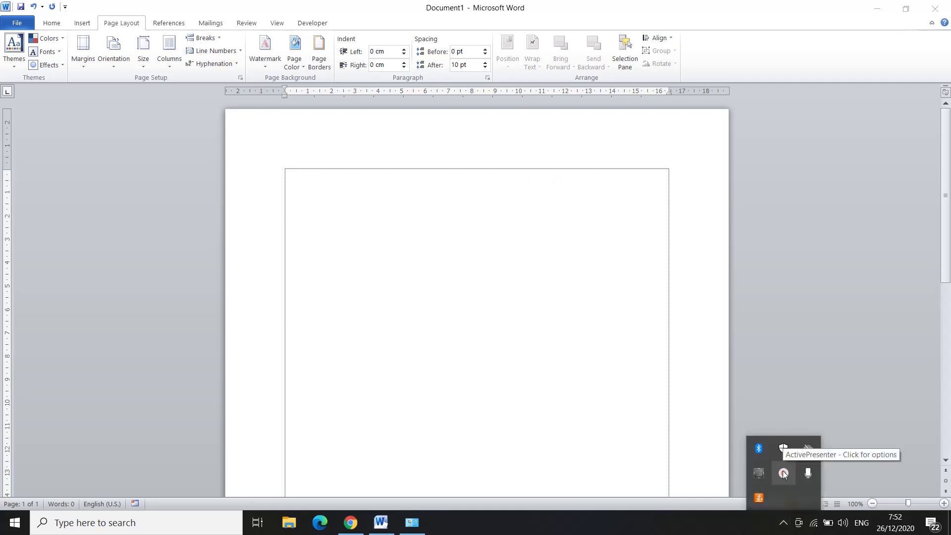
{"action": "left_click", "coordinate": [783, 471]}
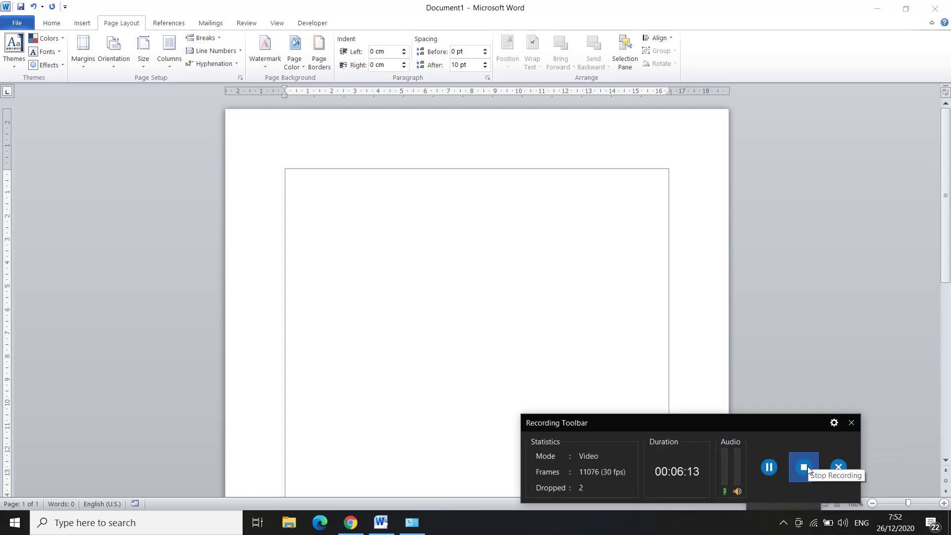